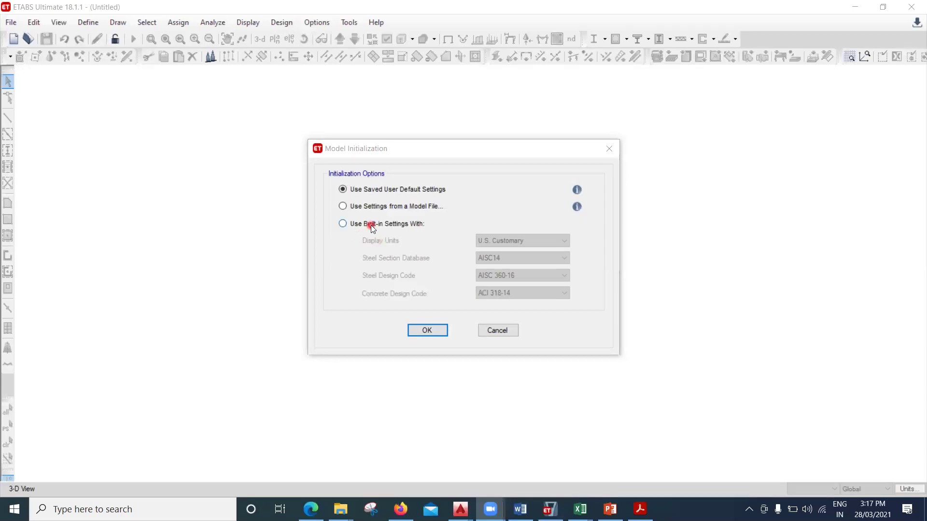
Initialize the model from built-in settings with U.S. Customary display units and the Indian steel section database.
left_click(349, 227)
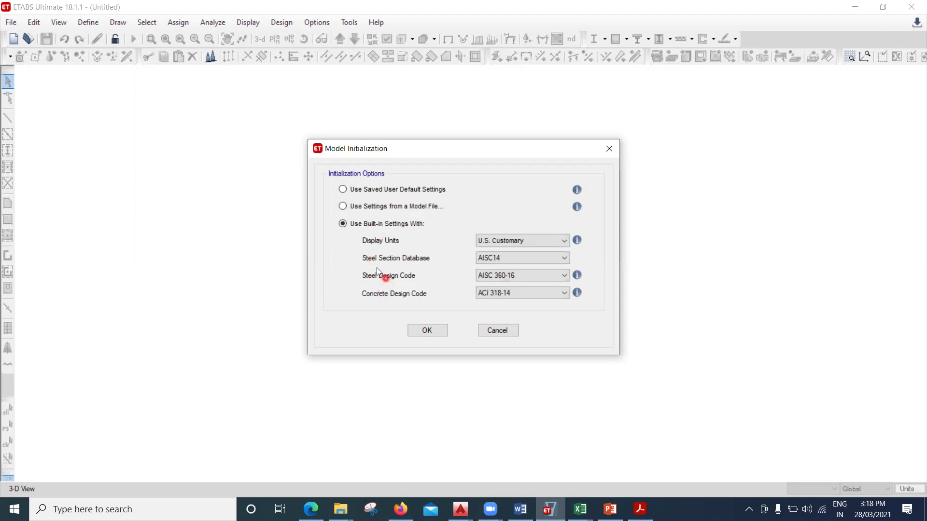
left_click(515, 240)
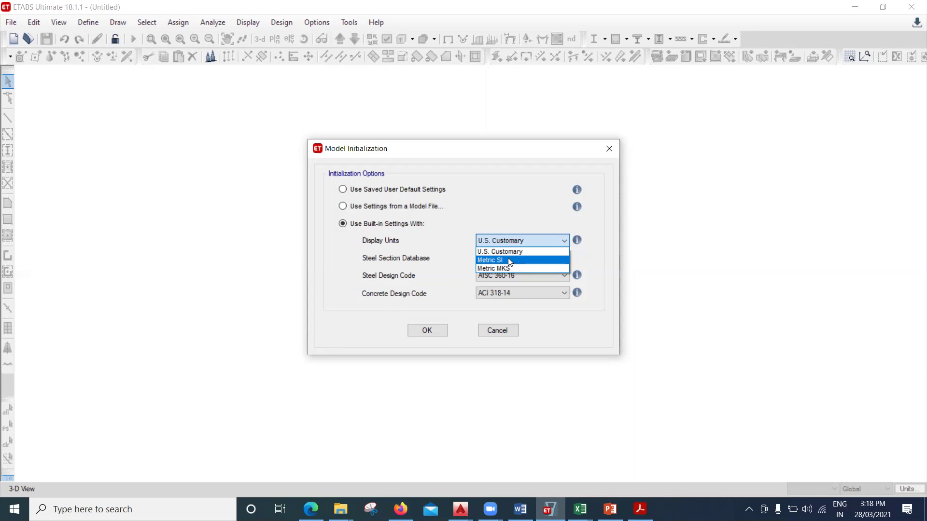
left_click(516, 250)
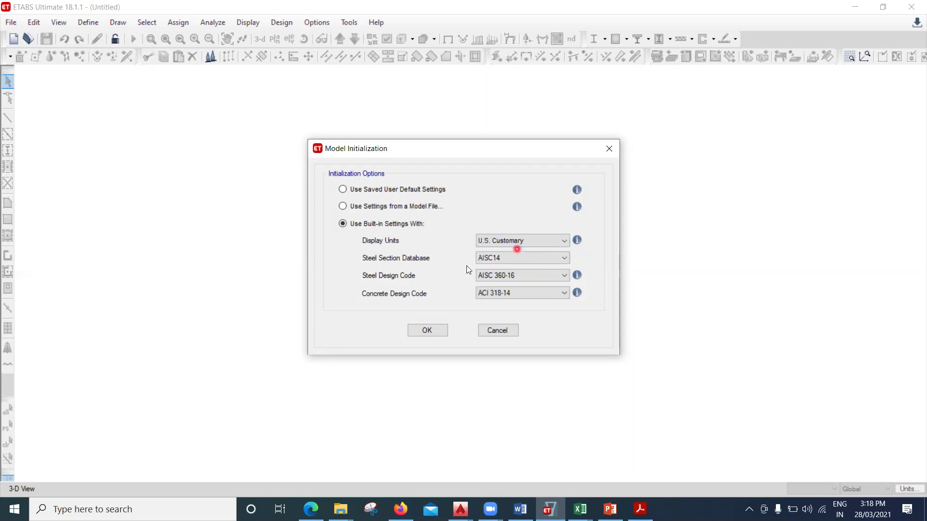
left_click(503, 260)
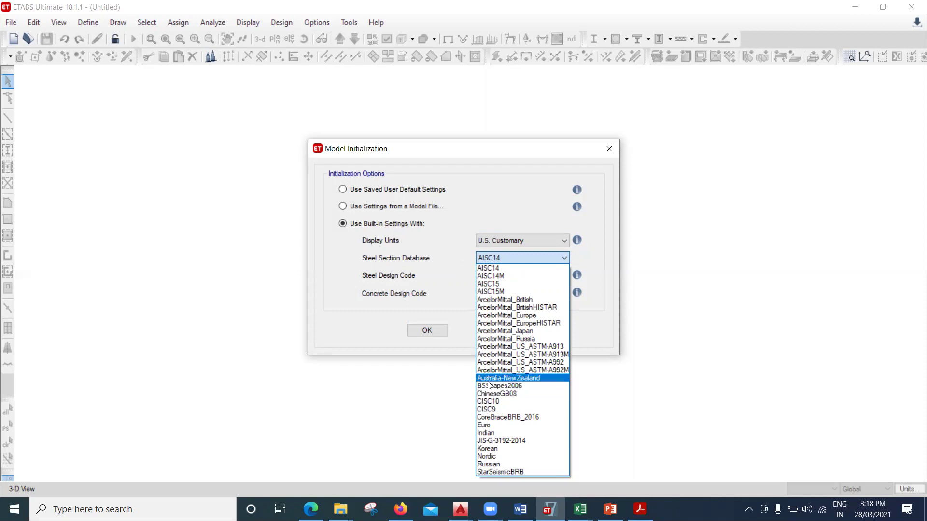
left_click(509, 434)
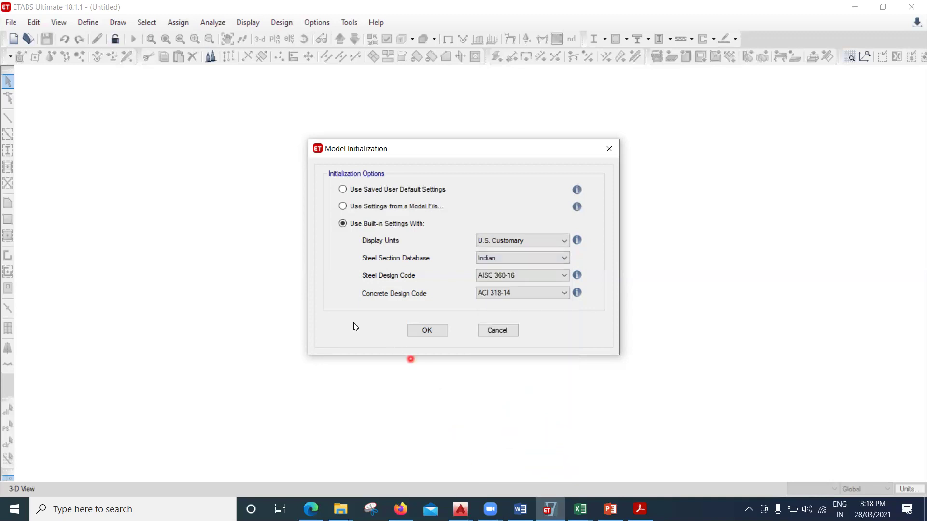
Set the steel design code to IS 800:2007 and the concrete design code to IS 456:2000, and accept the initialization settings.
left_click(490, 277)
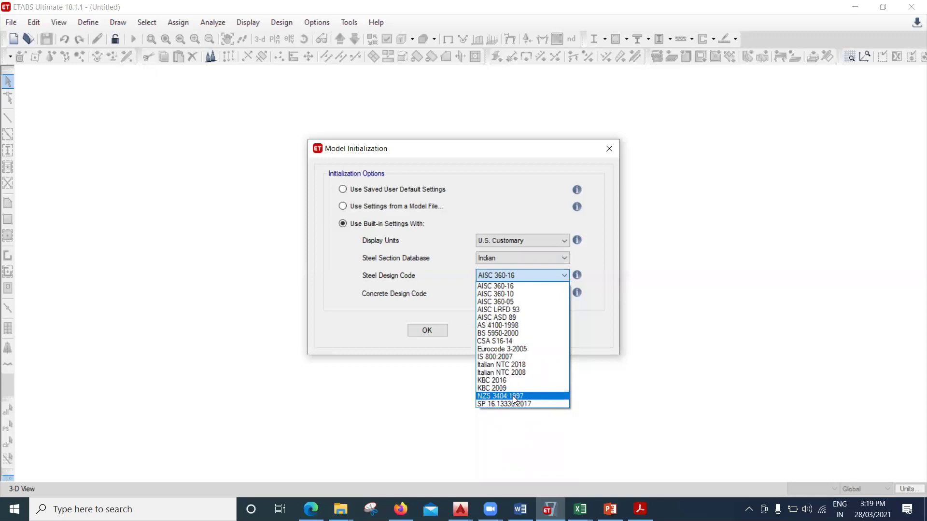
left_click(507, 358)
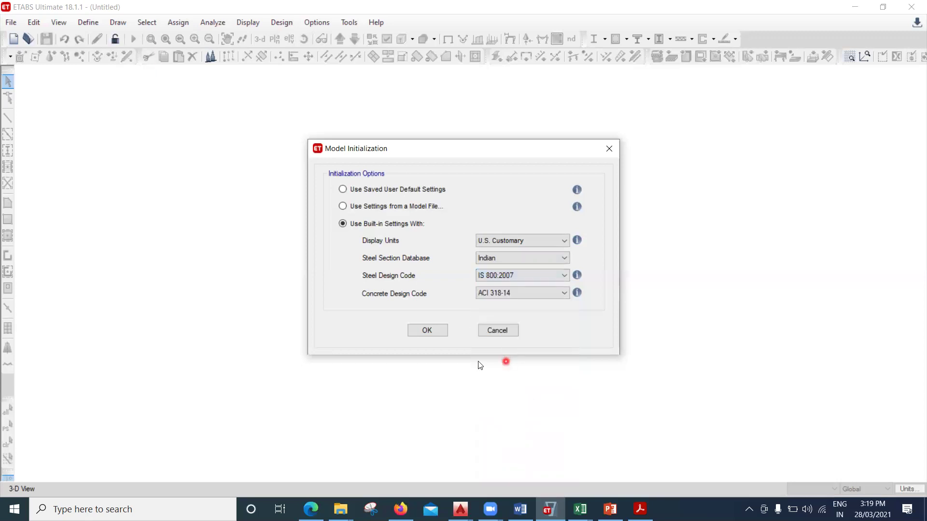
left_click(545, 296)
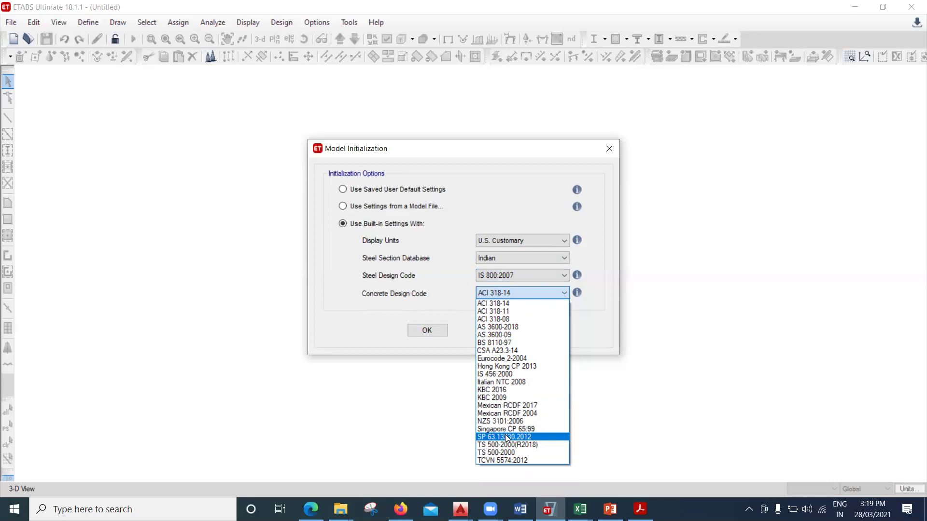
left_click(519, 373)
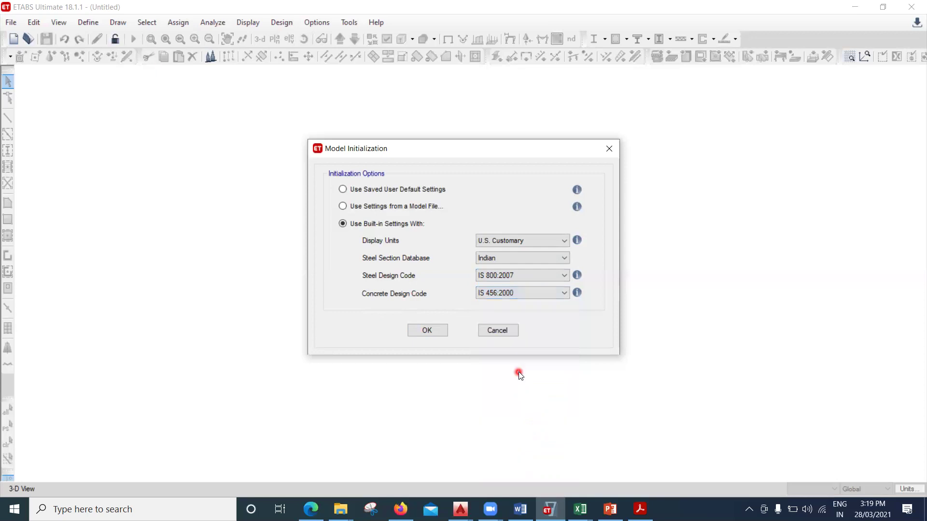
left_click(427, 331)
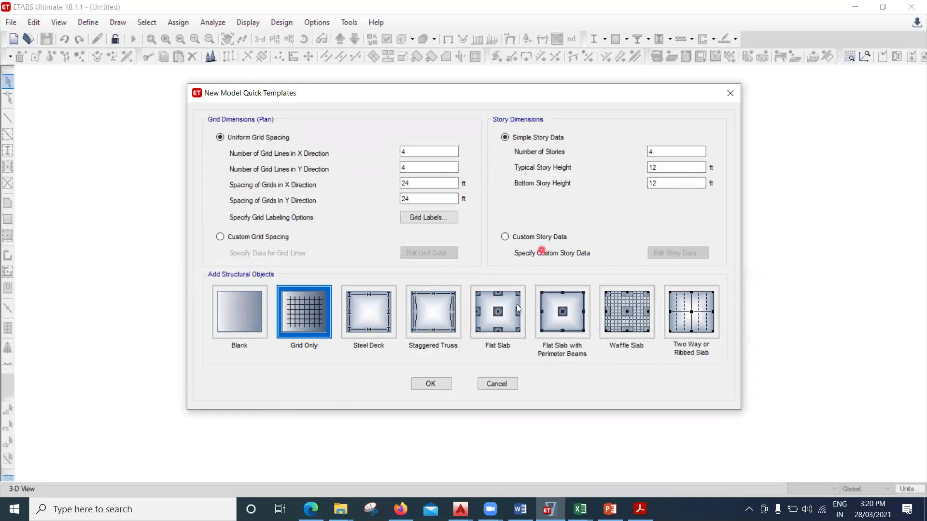
Cancel the quick template and start a new model using built-in settings with Metric SI display units.
left_click(492, 384)
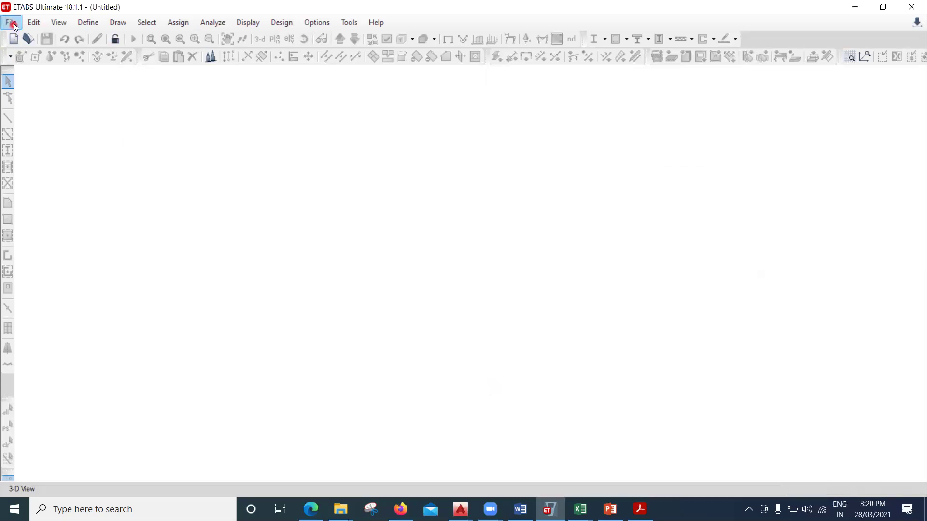
left_click(11, 22)
left_click(31, 39)
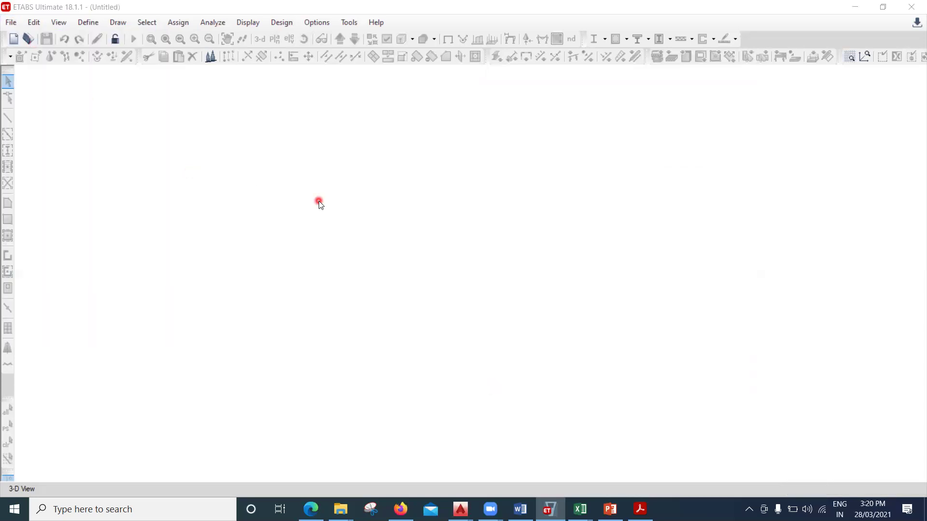
left_click(363, 224)
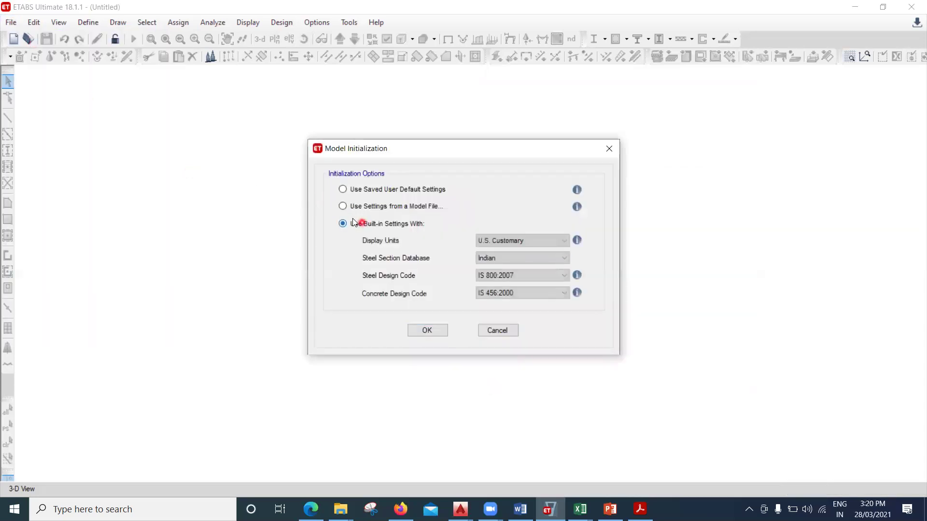
left_click(496, 245)
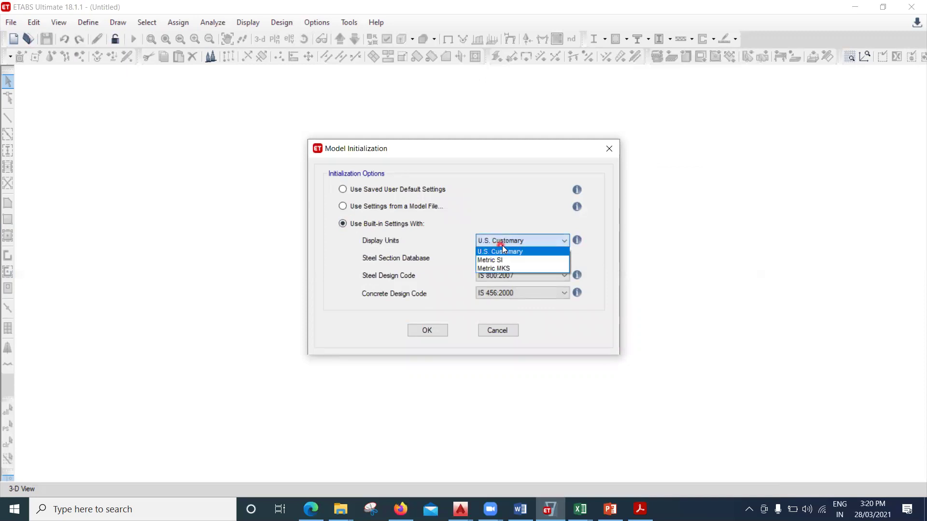
left_click(512, 260)
left_click(425, 331)
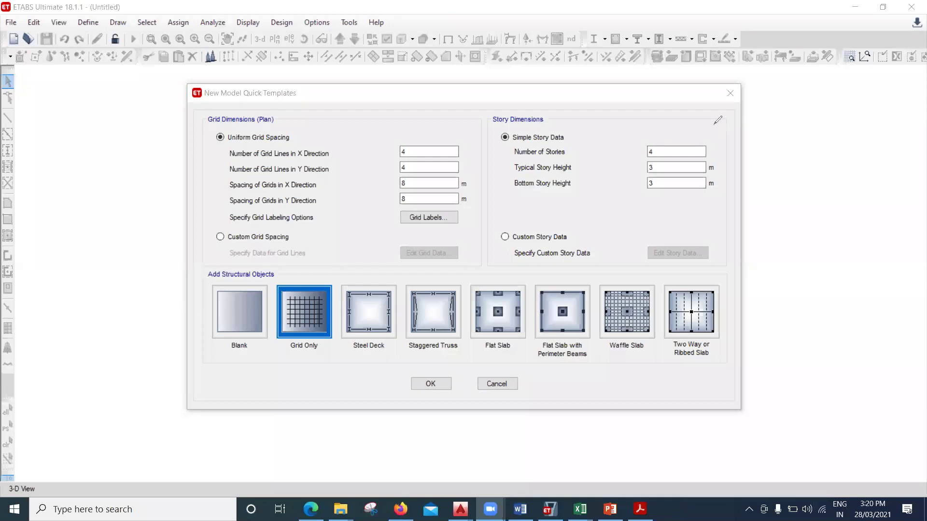
mouse_move(707, 111)
left_mouse_down()
mouse_move(728, 366)
mouse_move(884, 94)
mouse_move(906, 331)
left_mouse_up()
left_click_drag(728, 361, 917, 324)
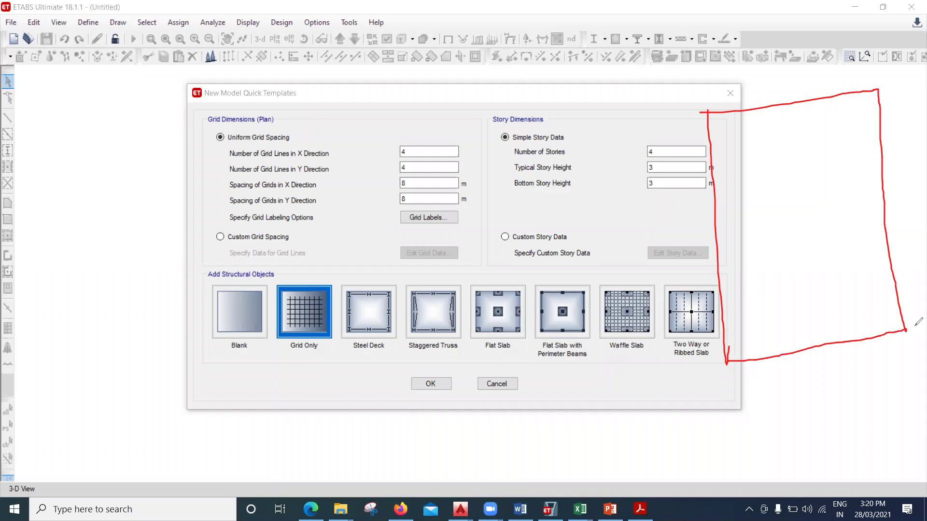
mouse_move(640, 192)
left_mouse_down()
mouse_move(773, 187)
mouse_move(926, 165)
left_mouse_up()
mouse_move(627, 287)
left_mouse_down()
mouse_move(766, 278)
mouse_move(926, 251)
left_mouse_up()
mouse_move(730, 71)
left_mouse_down()
mouse_move(795, 430)
mouse_move(804, 411)
left_mouse_up()
left_click_drag(792, 57, 857, 423)
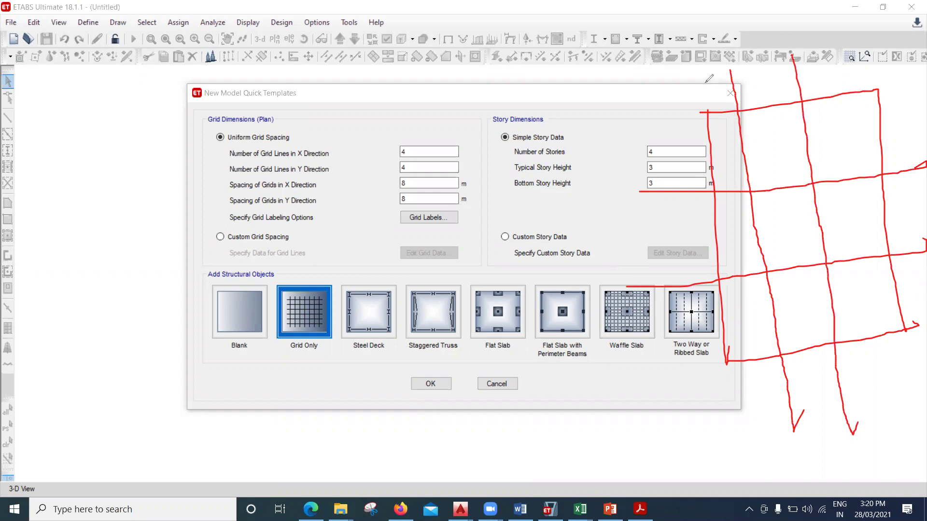
left_click_drag(703, 82, 706, 115)
mouse_move(731, 357)
left_mouse_down()
mouse_move(726, 430)
mouse_move(743, 419)
left_mouse_up()
left_click_drag(875, 50, 879, 91)
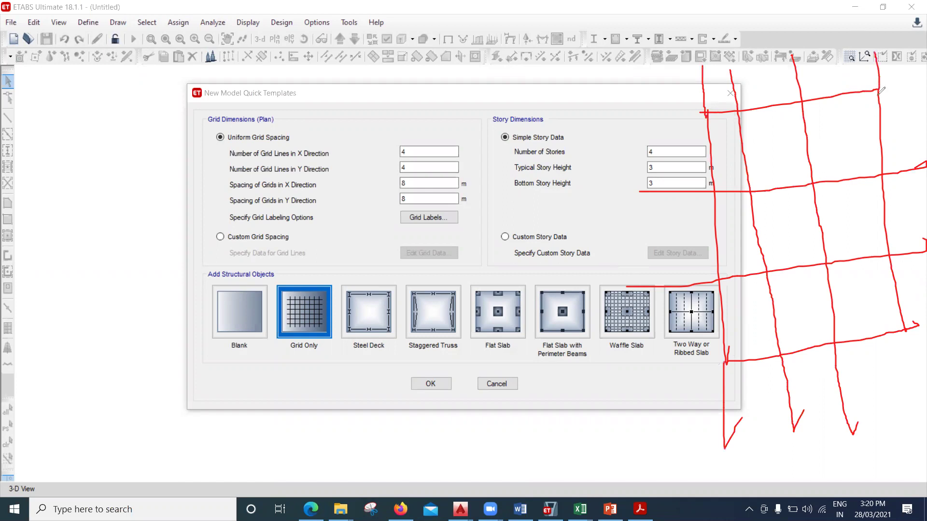
left_click_drag(906, 321, 909, 404)
mouse_move(686, 55)
left_mouse_down()
mouse_move(680, 77)
mouse_move(702, 59)
mouse_move(733, 65)
mouse_move(744, 55)
mouse_move(738, 65)
left_mouse_up()
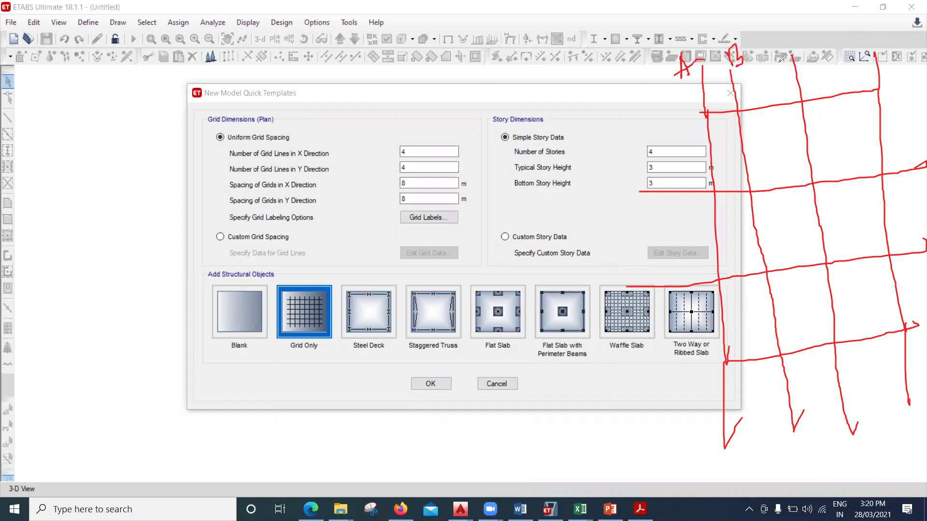
left_click_drag(801, 37, 806, 50)
mouse_move(862, 41)
left_mouse_down()
mouse_move(876, 44)
mouse_move(868, 49)
left_mouse_up()
left_click_drag(726, 361, 620, 367)
mouse_move(630, 345)
left_mouse_down()
mouse_move(611, 338)
mouse_move(599, 381)
mouse_move(630, 367)
left_mouse_up()
left_click_drag(614, 270, 638, 290)
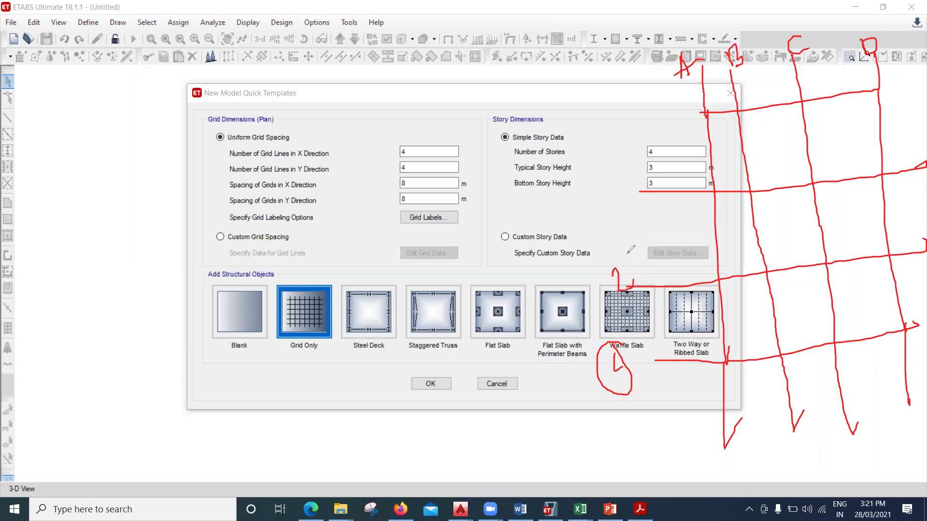
left_click_drag(608, 254, 628, 263)
left_click_drag(620, 184, 638, 210)
mouse_move(640, 168)
left_mouse_down()
mouse_move(606, 212)
mouse_move(645, 205)
left_mouse_up()
left_click_drag(637, 112, 703, 114)
mouse_move(601, 101)
left_mouse_down()
mouse_move(623, 119)
mouse_move(618, 134)
mouse_move(633, 98)
left_mouse_up()
left_click_drag(599, 148, 640, 106)
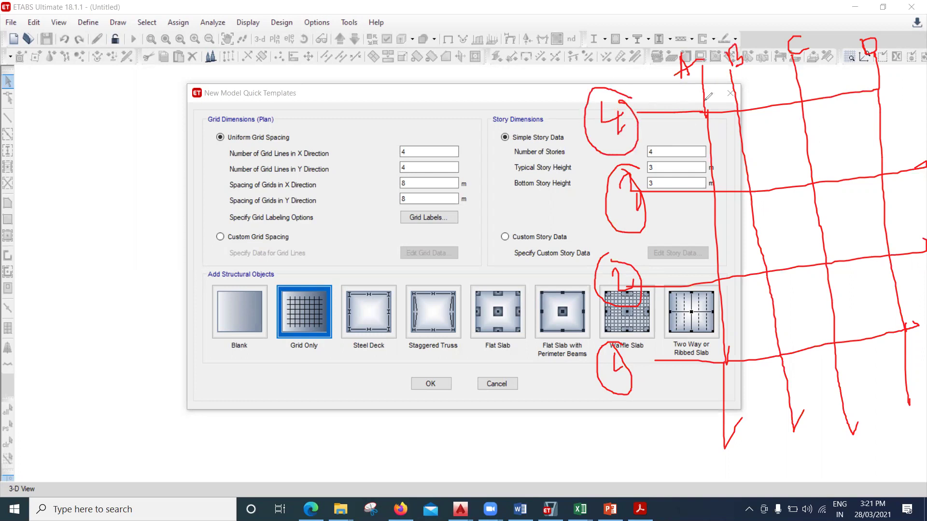
left_click_drag(705, 100, 738, 99)
mouse_move(709, 87)
left_mouse_down()
mouse_move(730, 100)
mouse_move(801, 85)
mouse_move(752, 87)
mouse_move(775, 82)
left_mouse_up()
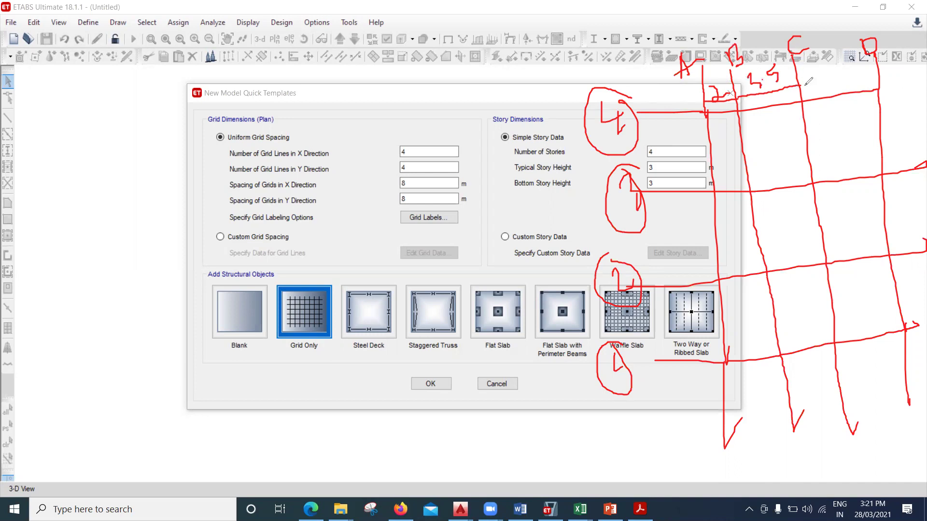
left_click_drag(807, 76, 822, 71)
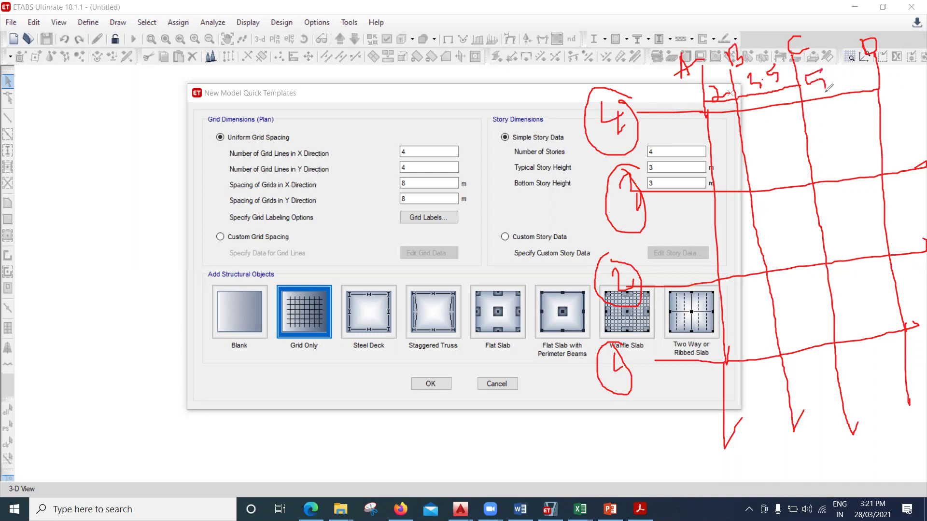
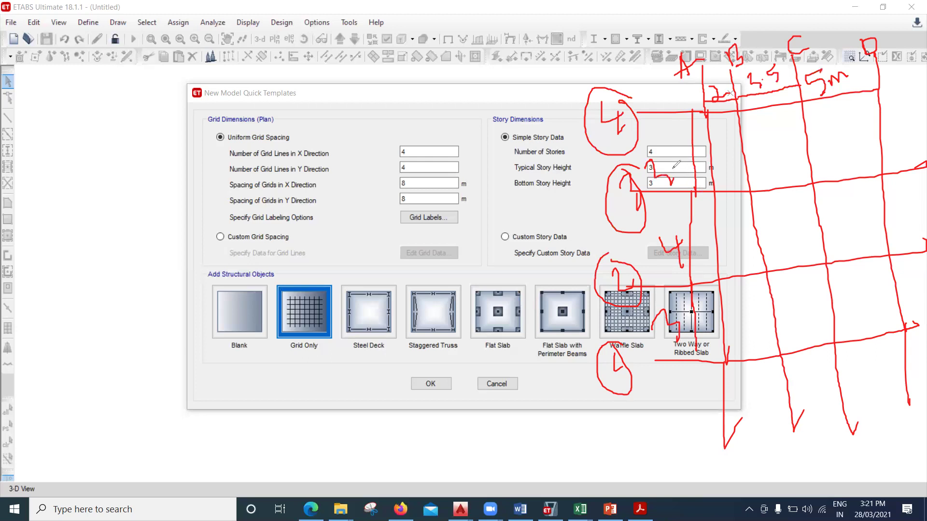
mouse_move(683, 136)
left_mouse_down()
mouse_move(686, 157)
mouse_move(684, 133)
left_mouse_up()
left_click_drag(218, 140, 264, 114)
mouse_move(197, 234)
left_mouse_down()
mouse_move(212, 250)
mouse_move(230, 223)
left_mouse_up()
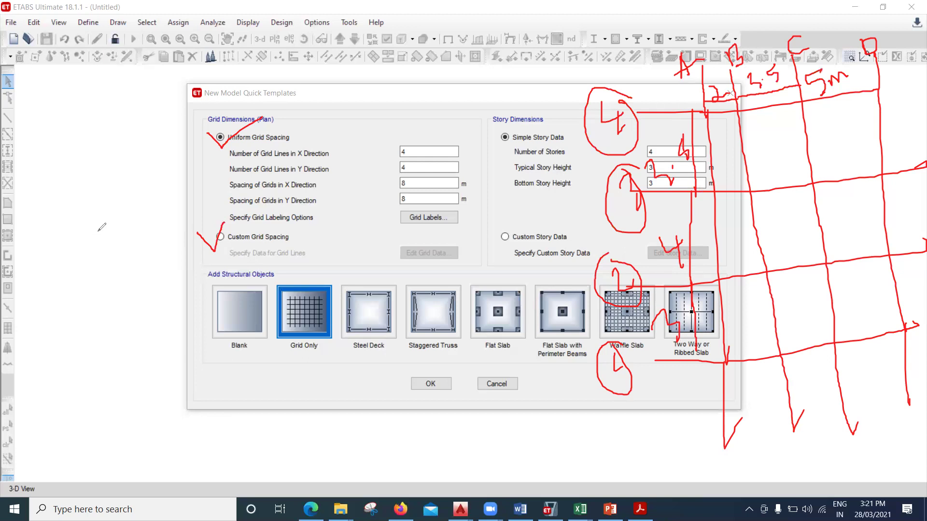
left_click_drag(265, 128, 283, 106)
left_click_drag(288, 243, 333, 223)
mouse_move(28, 165)
left_mouse_down()
mouse_move(75, 309)
mouse_move(88, 269)
left_mouse_up()
mouse_move(56, 146)
left_mouse_down()
mouse_move(119, 289)
mouse_move(127, 255)
left_mouse_up()
left_click(93, 129)
left_click_drag(93, 130, 174, 285)
mouse_move(7, 240)
left_mouse_down()
mouse_move(160, 159)
mouse_move(217, 150)
left_mouse_up()
left_click_drag(30, 282, 157, 139)
left_click_drag(52, 313, 289, 163)
left_click_drag(112, 99, 216, 320)
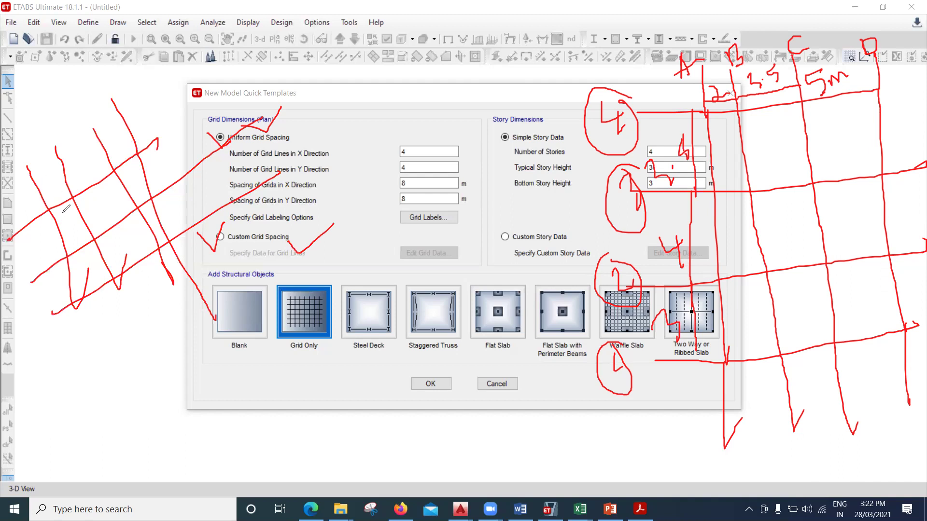
mouse_move(36, 172)
left_mouse_down()
mouse_move(54, 166)
mouse_move(66, 183)
mouse_move(95, 161)
mouse_move(109, 165)
left_mouse_up()
left_click_drag(116, 131, 135, 141)
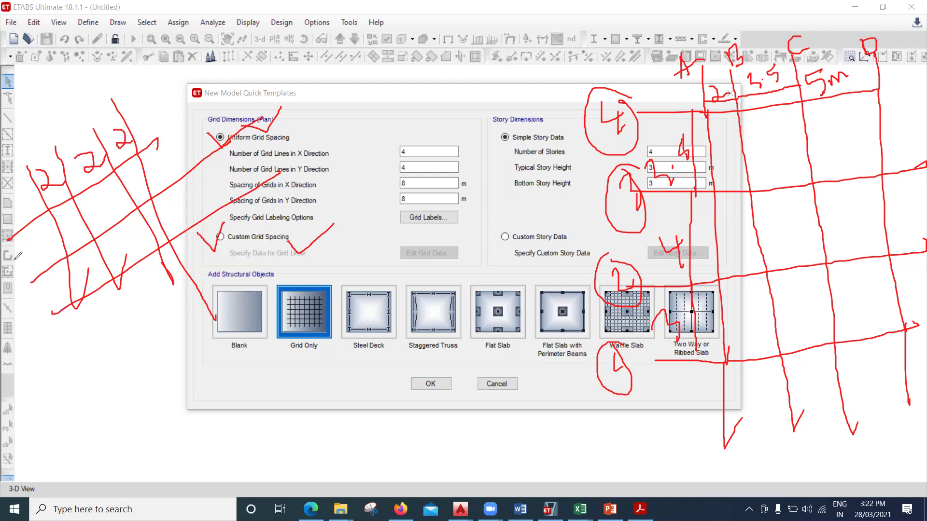
mouse_move(25, 237)
left_mouse_down()
mouse_move(44, 239)
mouse_move(54, 295)
mouse_move(128, 397)
mouse_move(134, 370)
left_mouse_up()
left_click_drag(111, 285, 174, 333)
left_click_drag(186, 289, 186, 323)
left_click_drag(43, 372, 348, 173)
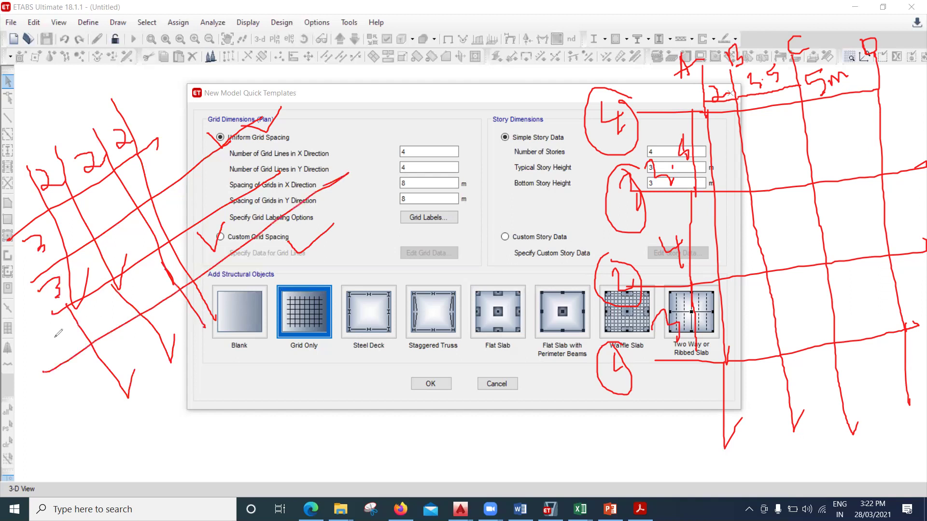
left_click_drag(52, 337, 75, 362)
mouse_move(232, 62)
left_mouse_down()
mouse_move(312, 66)
mouse_move(295, 65)
mouse_move(313, 69)
mouse_move(294, 81)
mouse_move(290, 64)
mouse_move(356, 57)
left_mouse_up()
left_click_drag(228, 64, 228, 33)
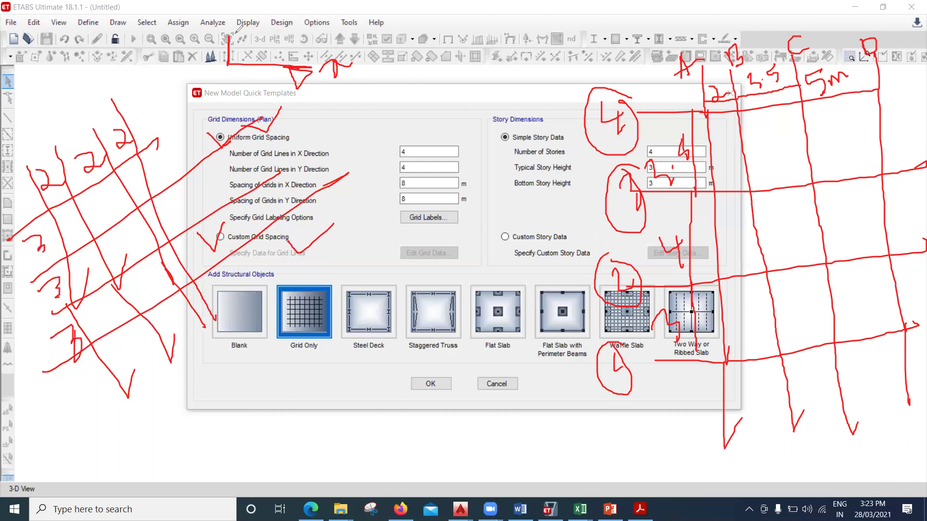
mouse_move(237, 32)
left_mouse_down()
mouse_move(257, 41)
mouse_move(256, 59)
left_mouse_up()
mouse_move(397, 19)
left_mouse_down()
mouse_move(398, 71)
mouse_move(386, 48)
mouse_move(400, 78)
mouse_move(406, 48)
mouse_move(379, 46)
mouse_move(417, 33)
mouse_move(421, 52)
mouse_move(432, 38)
mouse_move(428, 23)
mouse_move(439, 43)
mouse_move(425, 75)
mouse_move(430, 62)
mouse_move(464, 73)
left_mouse_up()
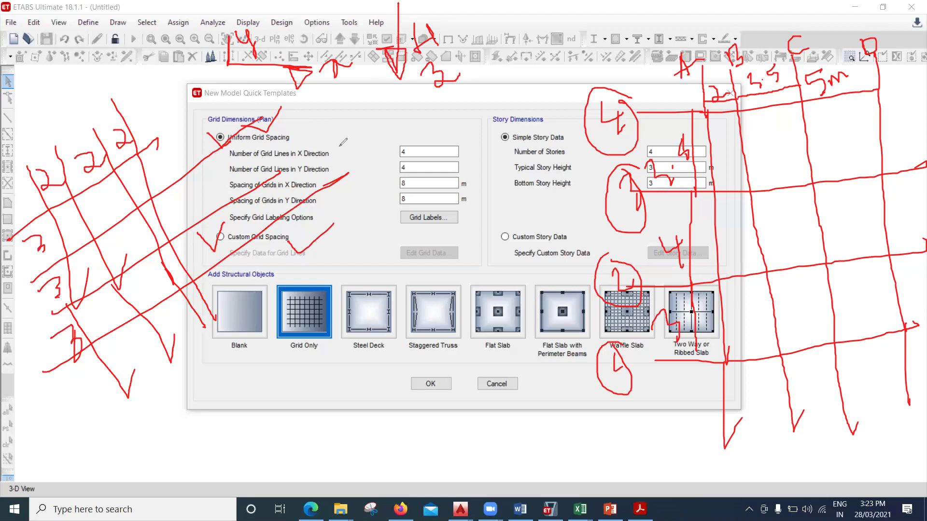
mouse_move(37, 101)
left_mouse_down()
mouse_move(99, 74)
mouse_move(70, 78)
mouse_move(83, 78)
left_mouse_up()
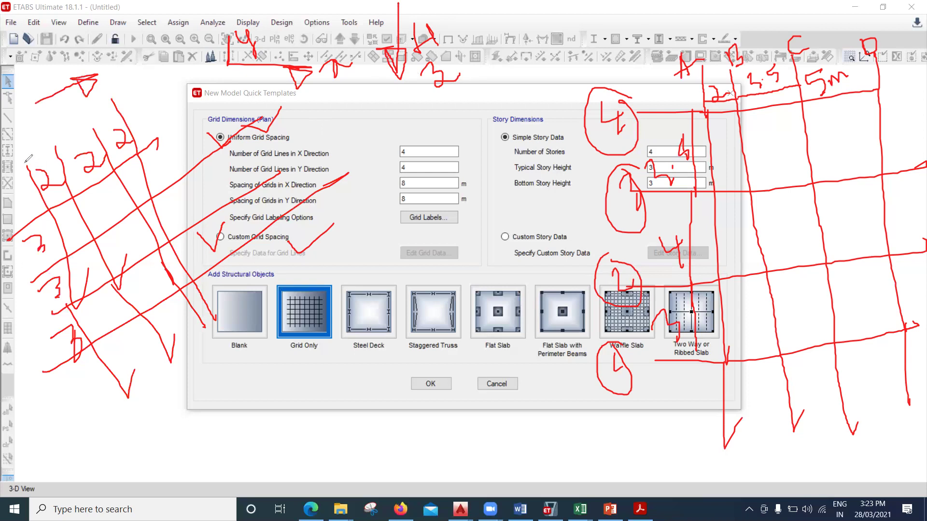
mouse_move(22, 160)
left_mouse_down()
mouse_move(23, 141)
mouse_move(48, 143)
mouse_move(55, 124)
mouse_move(87, 125)
mouse_move(87, 111)
mouse_move(128, 81)
left_mouse_up()
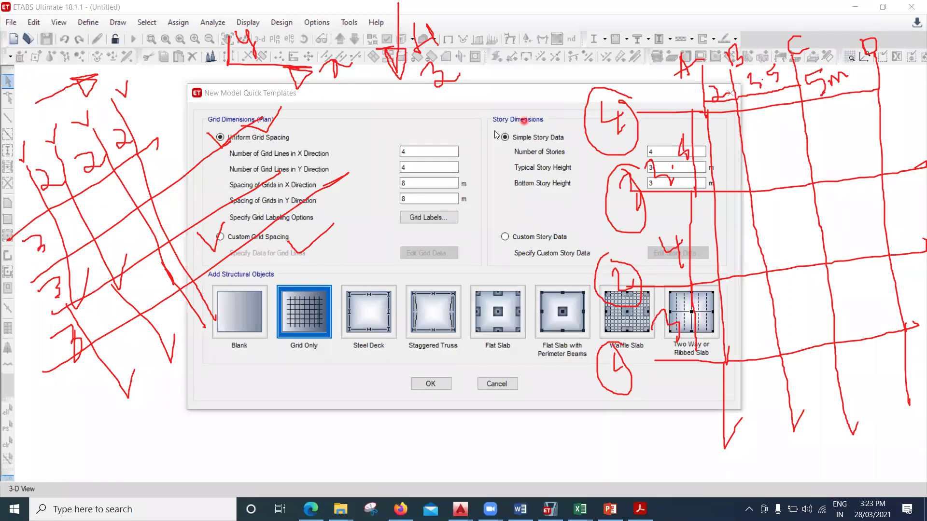
Create a grid-only model with 4 grid lines in each direction, spaced 2 m in X and 3 m in Y.
left_click(430, 151)
type("4")
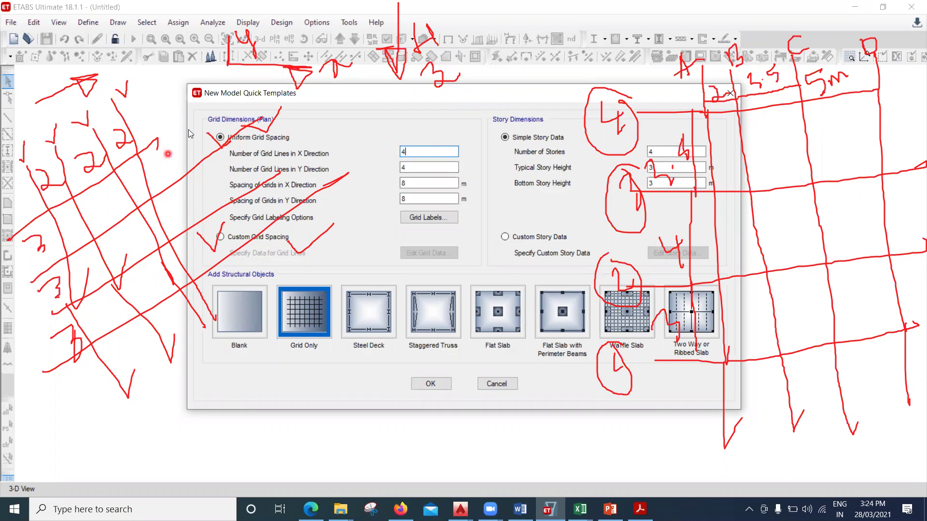
left_click(431, 166)
type("4")
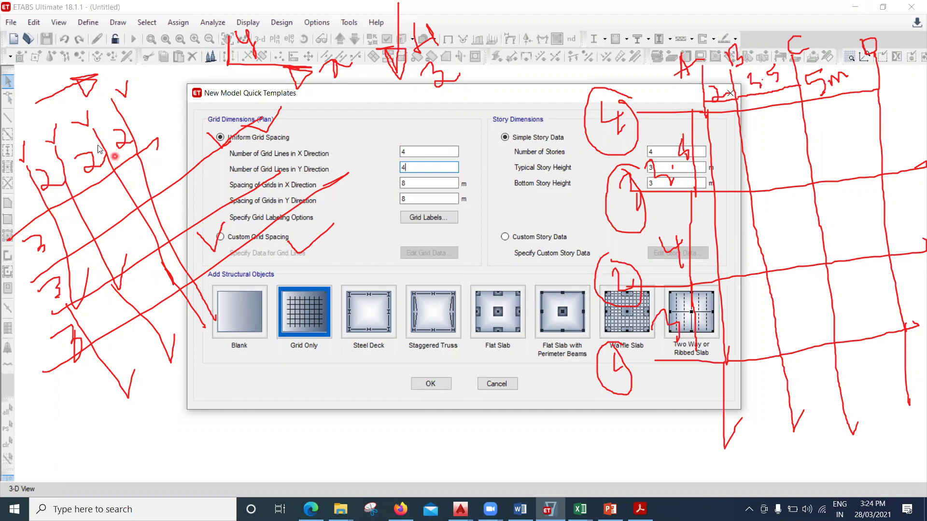
left_click(427, 182)
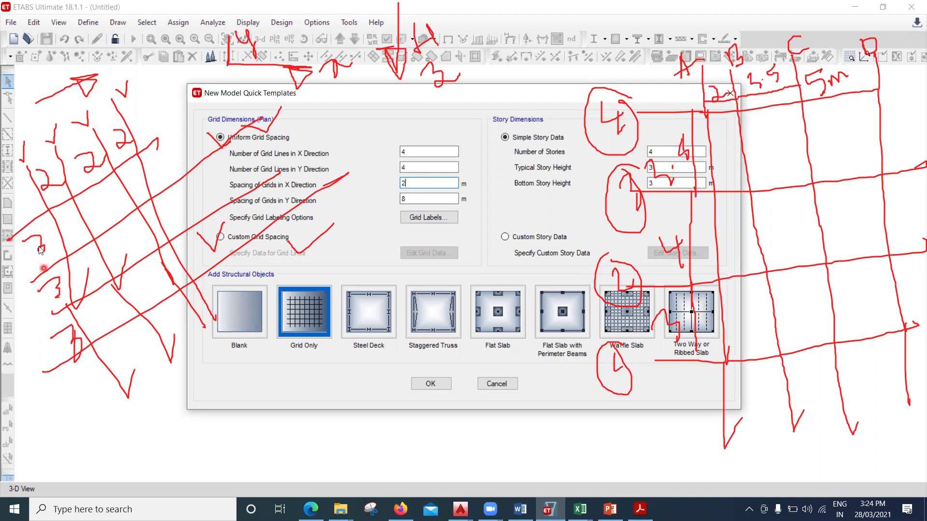
left_click(427, 198)
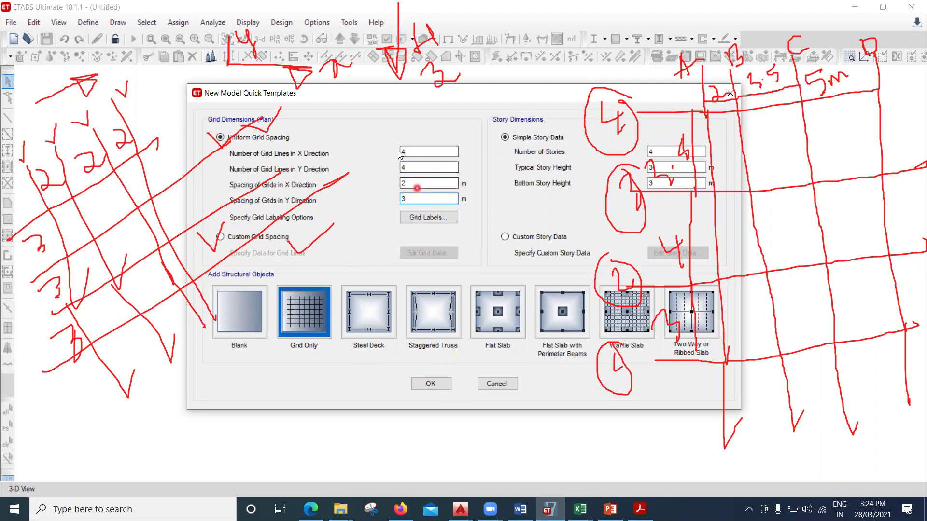
left_click(445, 384)
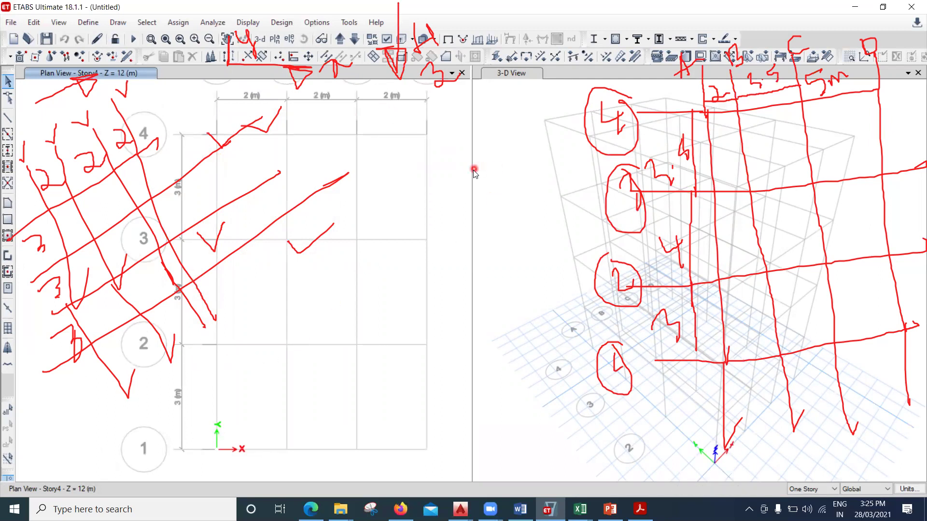
left_click_drag(473, 173, 559, 172)
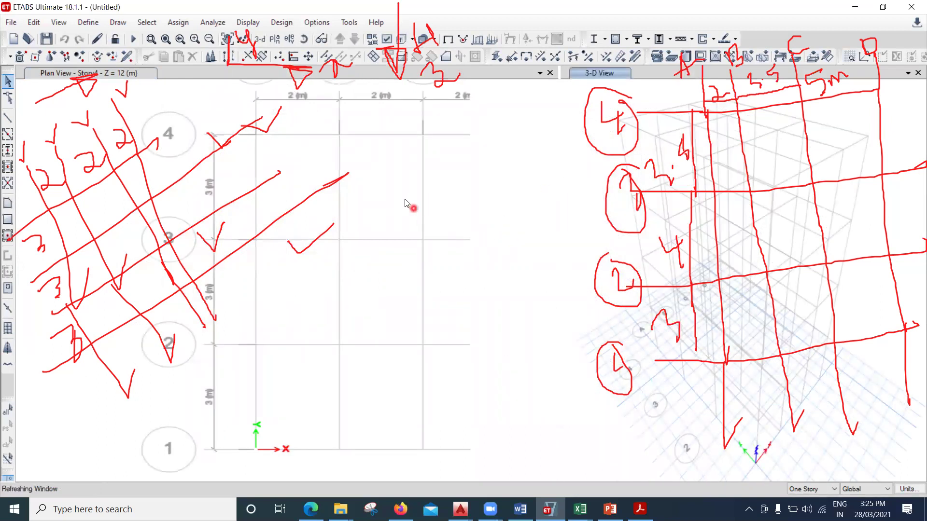
left_click(387, 226)
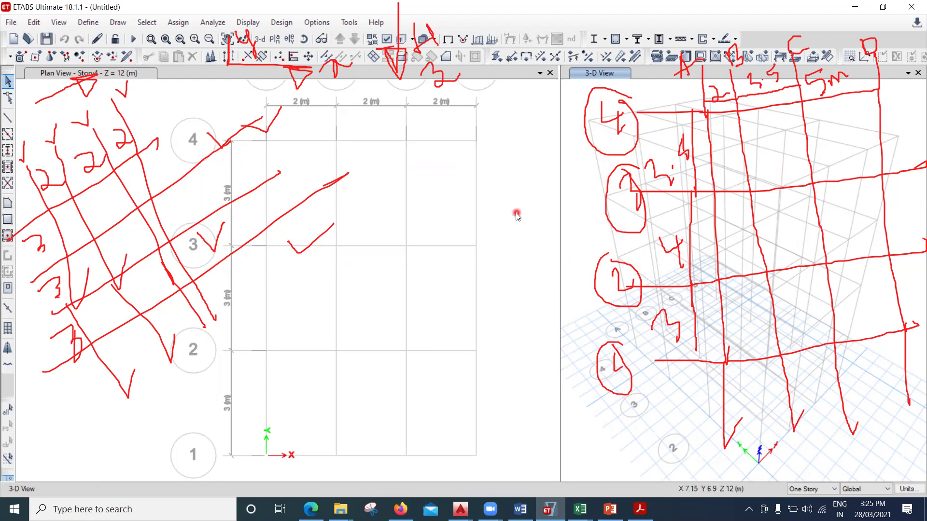
Start a new model without saving the current one, initializing it from the built-in settings.
left_click(10, 22)
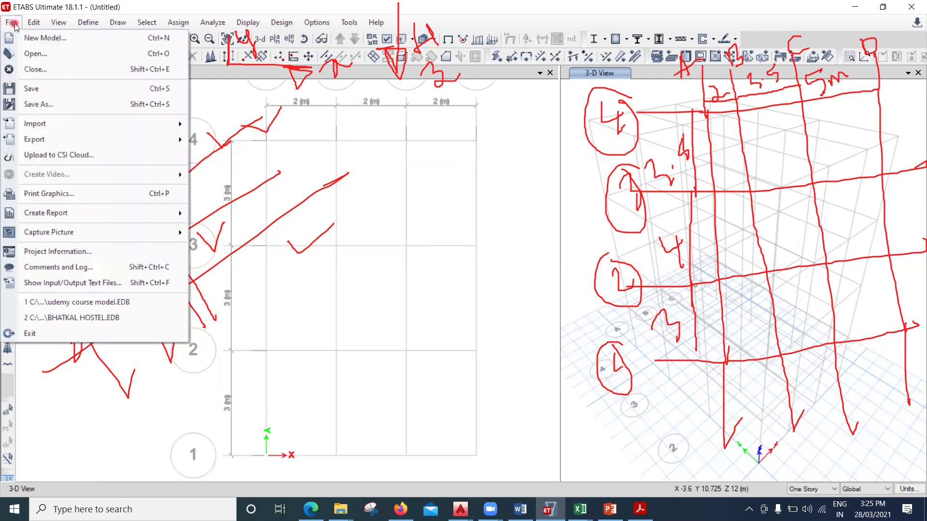
left_click(47, 38)
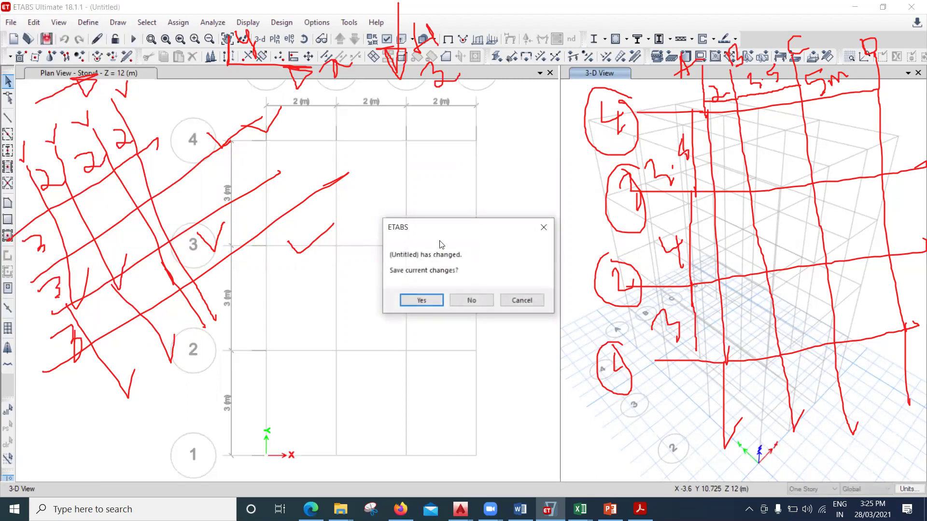
left_click(473, 301)
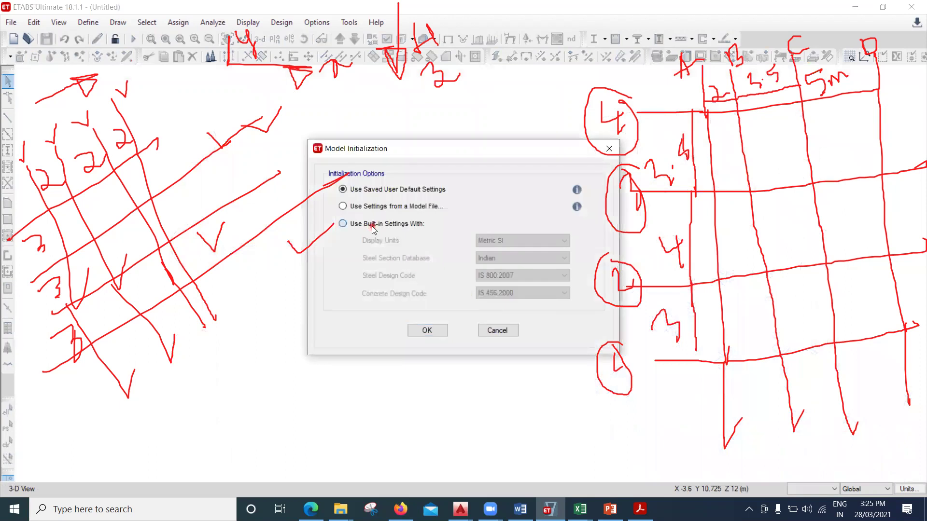
left_click(373, 226)
left_click(438, 332)
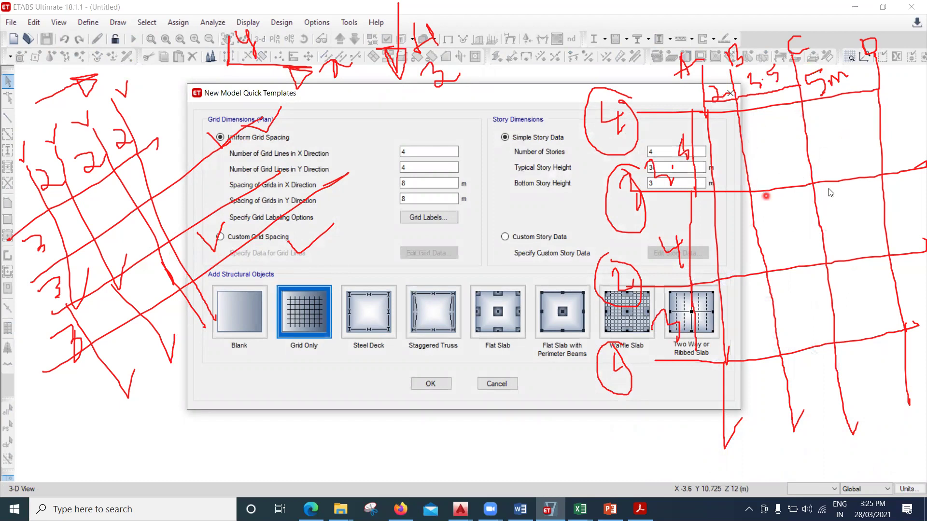
Switch the plan grid to custom grid spacing and open its grid line data for editing.
left_click(220, 236)
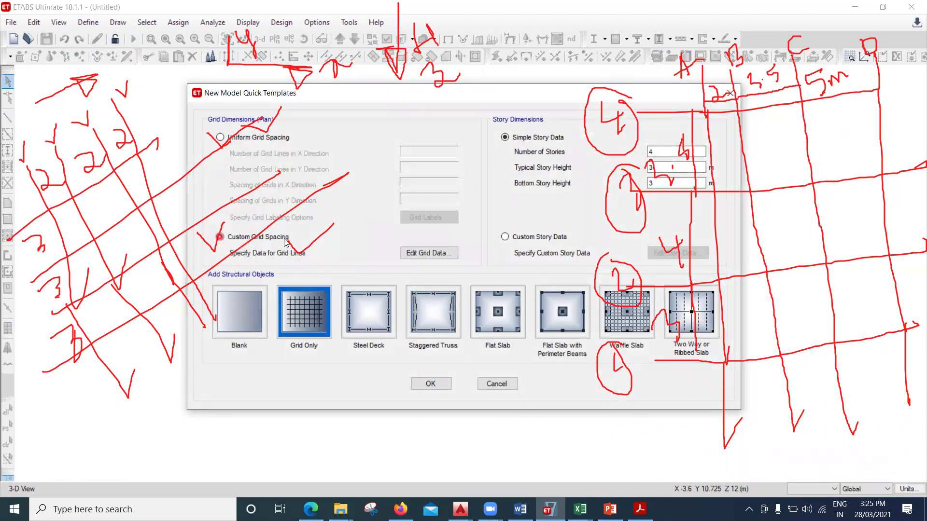
left_click(430, 253)
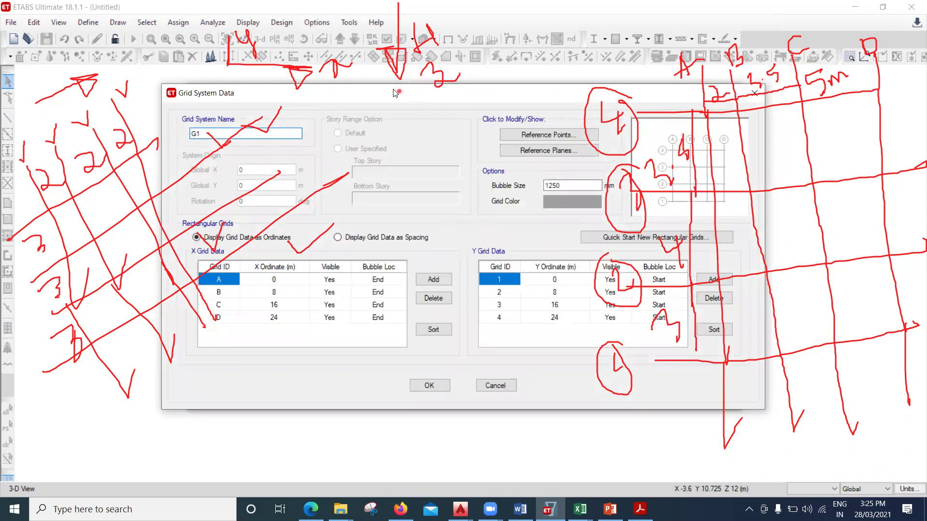
left_click_drag(394, 92, 406, 126)
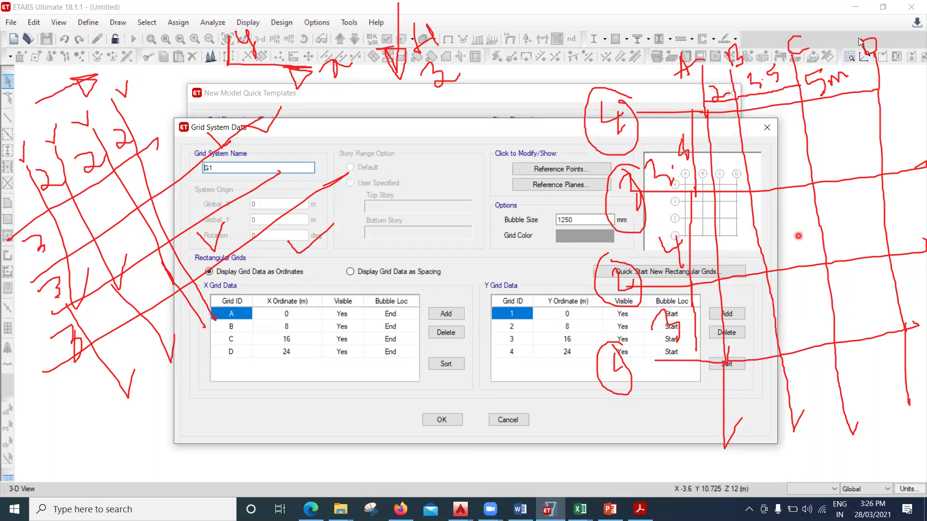
key("Escape")
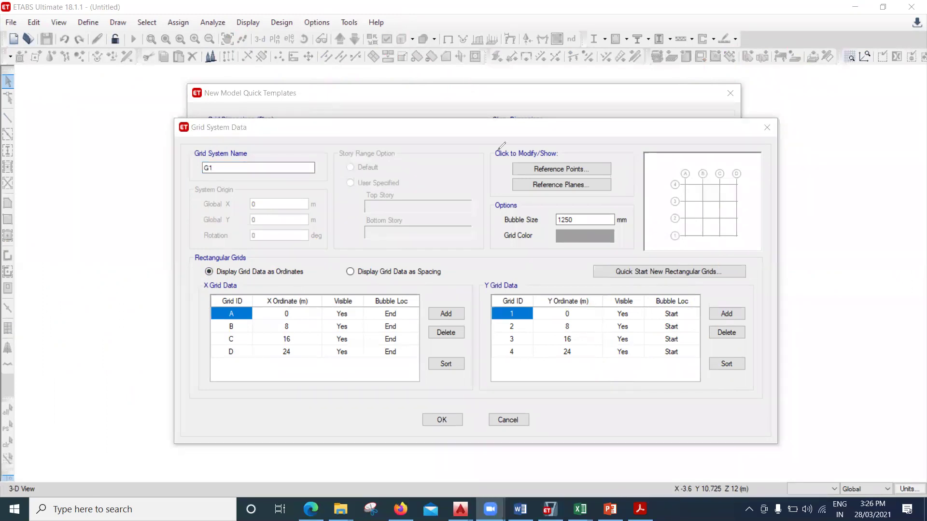
left_click_drag(488, 94, 514, 273)
mouse_move(579, 81)
left_mouse_down()
mouse_move(611, 283)
mouse_move(686, 158)
left_mouse_up()
left_click_drag(709, 72, 739, 257)
mouse_move(791, 64)
left_mouse_down()
mouse_move(824, 221)
mouse_move(811, 222)
left_mouse_up()
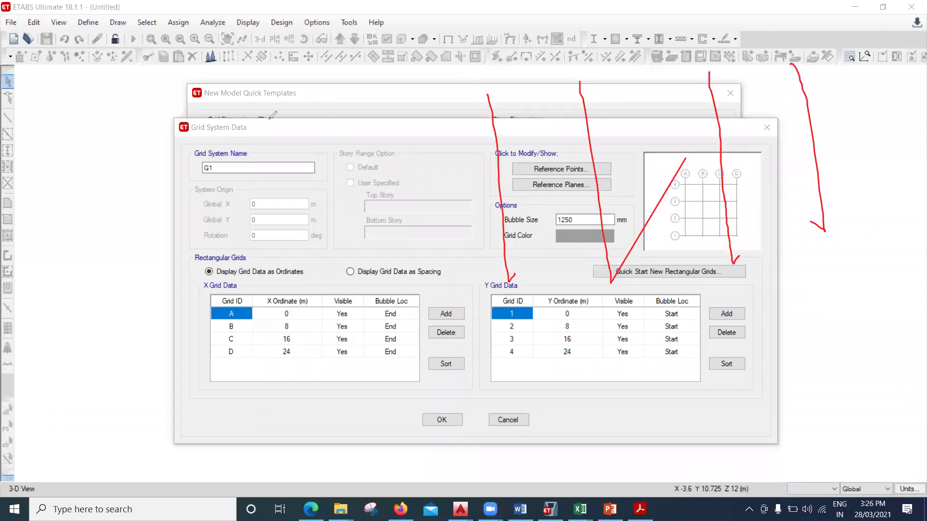
mouse_move(463, 153)
left_mouse_down()
mouse_move(926, 109)
mouse_move(890, 118)
left_mouse_up()
left_click_drag(486, 224, 610, 219)
left_click_drag(880, 195, 924, 178)
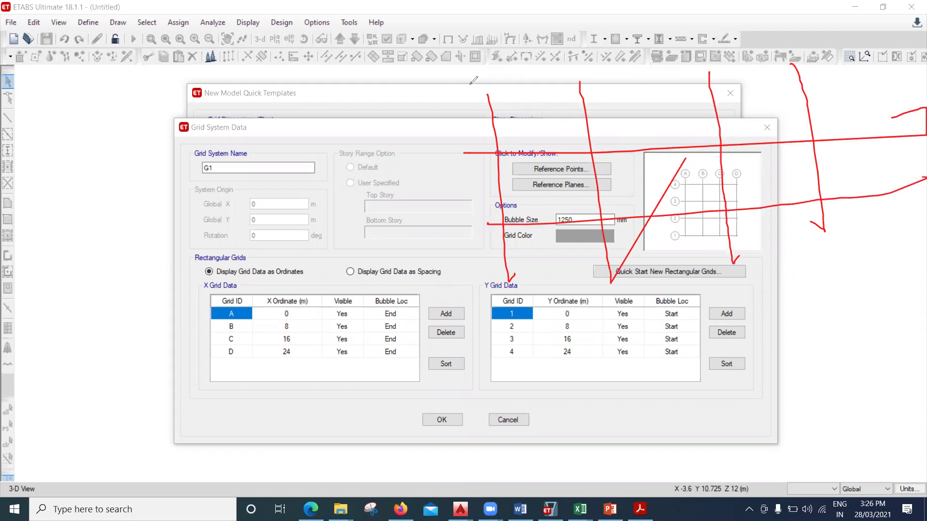
left_click_drag(516, 104, 569, 130)
mouse_move(640, 86)
left_mouse_down()
mouse_move(661, 92)
mouse_move(666, 122)
mouse_move(653, 128)
left_mouse_up()
mouse_move(745, 88)
left_mouse_down()
mouse_move(787, 109)
mouse_move(778, 102)
mouse_move(787, 137)
left_mouse_up()
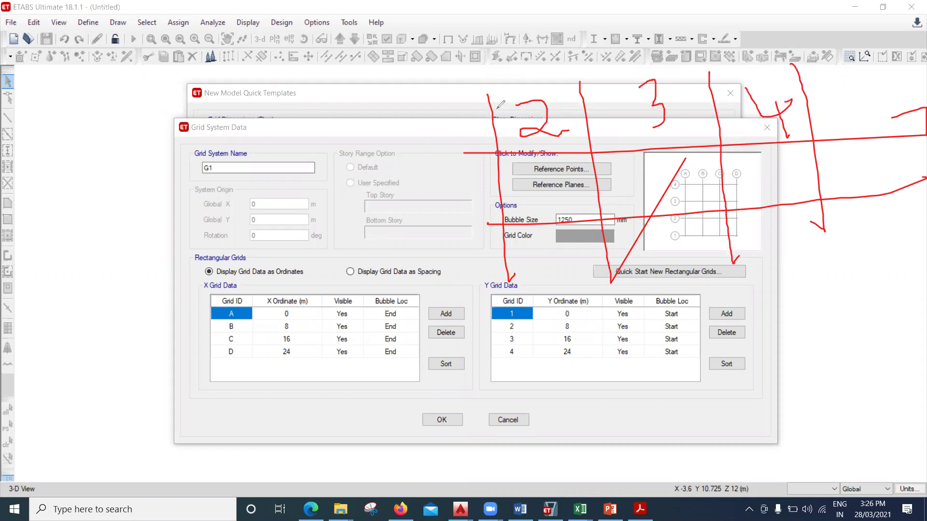
mouse_move(487, 92)
left_mouse_down()
mouse_move(494, 99)
mouse_move(466, 82)
mouse_move(500, 68)
left_mouse_up()
mouse_move(564, 60)
left_mouse_down()
mouse_move(564, 77)
mouse_move(587, 72)
left_mouse_up()
left_click_drag(710, 53, 713, 63)
mouse_move(781, 44)
left_mouse_down()
mouse_move(773, 46)
mouse_move(780, 50)
left_mouse_up()
left_click_drag(493, 95, 586, 83)
left_click_drag(517, 106, 524, 107)
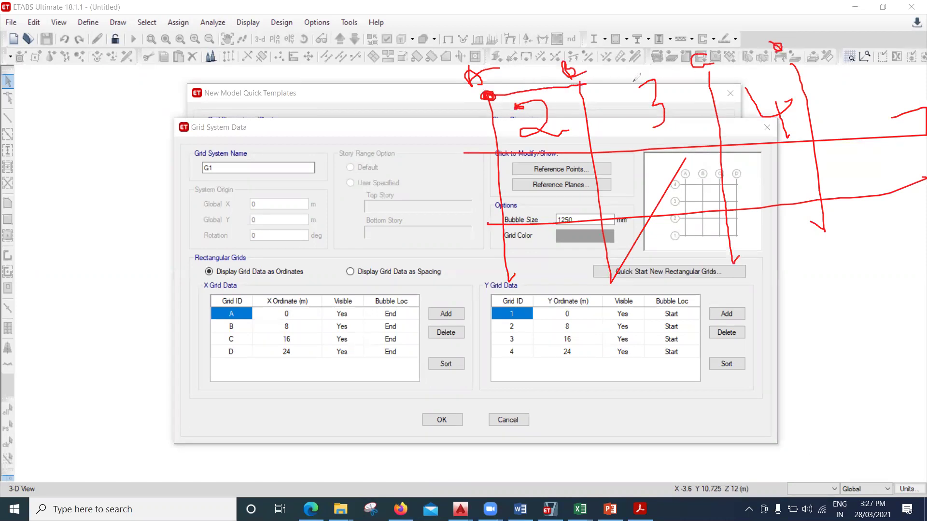
mouse_move(585, 82)
left_mouse_down()
mouse_move(712, 74)
mouse_move(679, 74)
left_mouse_up()
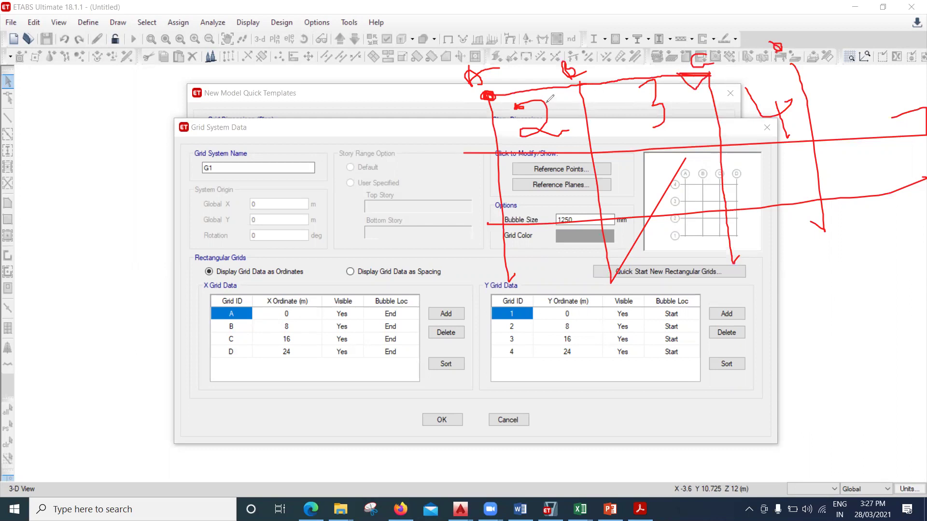
mouse_move(484, 42)
left_mouse_down()
mouse_move(483, 72)
mouse_move(839, 25)
left_mouse_up()
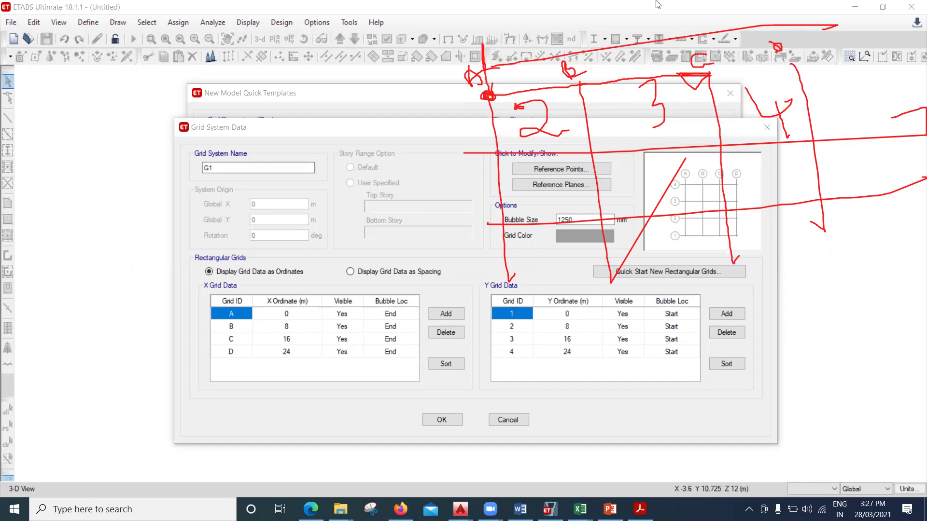
left_click_drag(685, 33, 685, 48)
mouse_move(628, 33)
left_mouse_down()
mouse_move(606, 39)
mouse_move(635, 34)
mouse_move(624, 48)
left_mouse_up()
left_click_drag(507, 270, 508, 396)
mouse_move(511, 343)
left_mouse_down()
mouse_move(765, 340)
mouse_move(848, 323)
mouse_move(848, 305)
left_mouse_up()
left_click_drag(821, 227, 830, 366)
mouse_move(781, 282)
left_mouse_down()
mouse_move(762, 297)
mouse_move(787, 293)
mouse_move(767, 312)
mouse_move(786, 289)
left_mouse_up()
left_click_drag(796, 337, 786, 290)
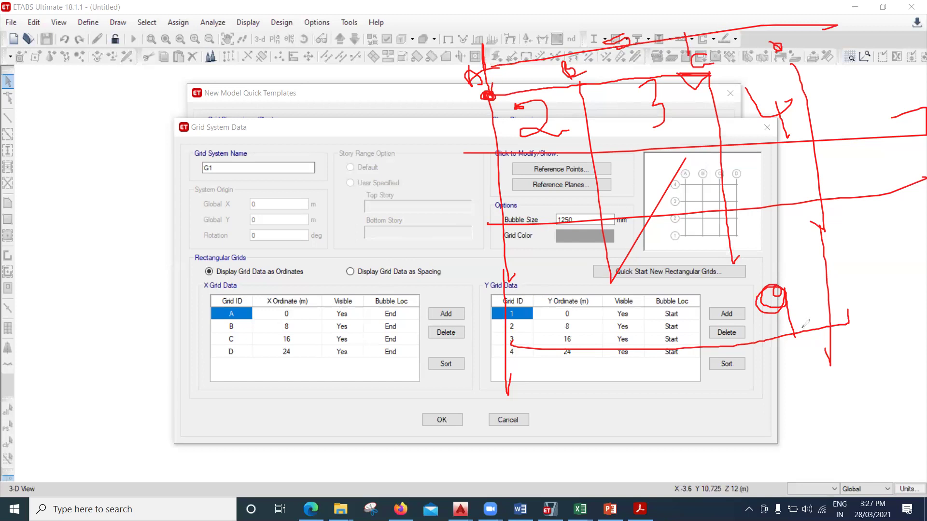
mouse_move(869, 269)
left_mouse_down()
mouse_move(536, 275)
mouse_move(302, 293)
left_mouse_up()
left_click_drag(461, 265, 485, 274)
left_click_drag(462, 203, 485, 211)
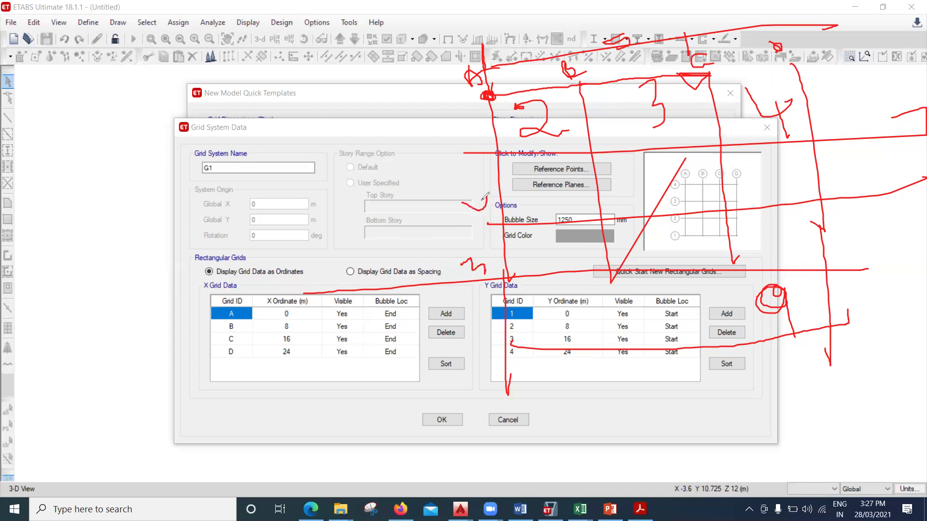
left_click_drag(489, 127, 467, 129)
mouse_move(502, 271)
left_mouse_down()
mouse_move(493, 278)
mouse_move(506, 268)
left_mouse_up()
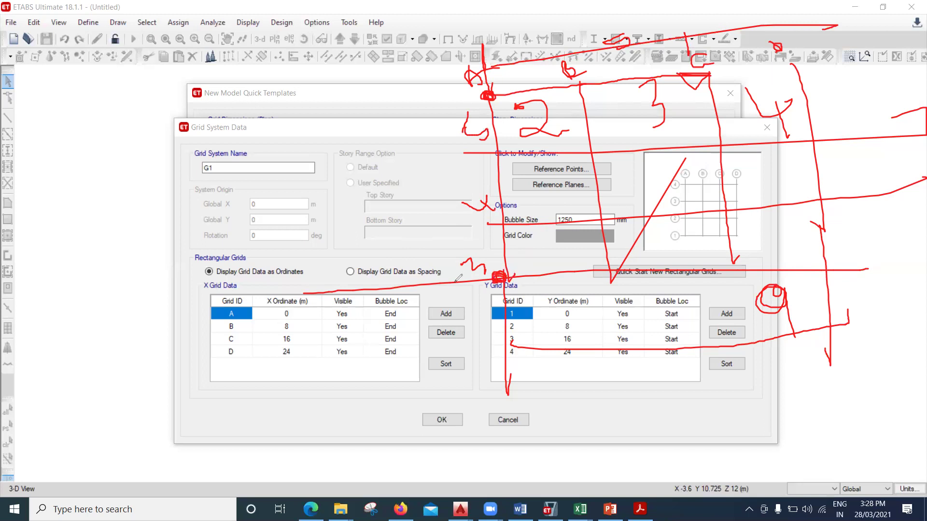
mouse_move(390, 269)
left_mouse_down()
mouse_move(385, 291)
mouse_move(401, 268)
mouse_move(381, 269)
left_mouse_up()
mouse_move(399, 212)
left_mouse_down()
mouse_move(421, 222)
mouse_move(386, 206)
mouse_move(418, 212)
left_mouse_up()
mouse_move(408, 129)
left_mouse_down()
mouse_move(423, 149)
mouse_move(420, 135)
mouse_move(393, 131)
mouse_move(410, 161)
mouse_move(408, 127)
left_mouse_up()
mouse_move(410, 60)
left_mouse_down()
mouse_move(418, 87)
mouse_move(405, 62)
mouse_move(399, 87)
mouse_move(424, 67)
mouse_move(406, 57)
left_mouse_up()
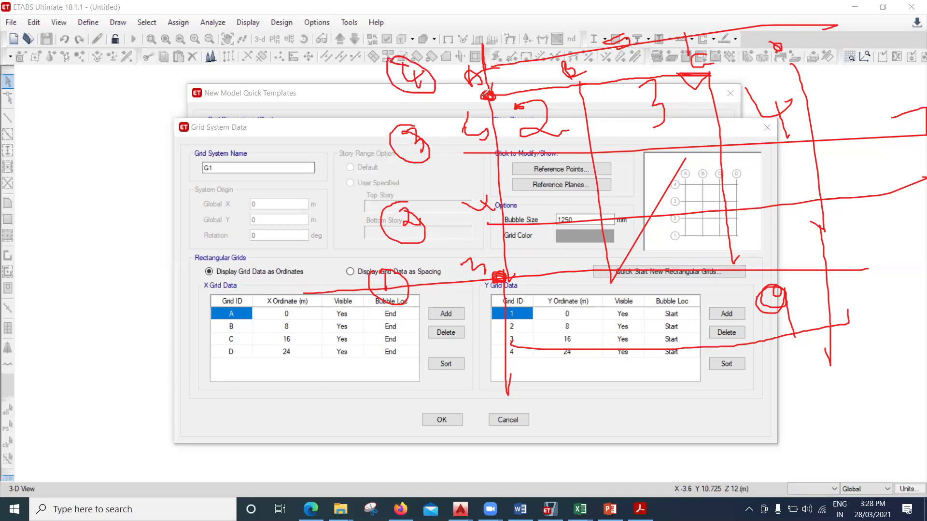
left_click_drag(486, 95, 394, 90)
mouse_move(397, 285)
left_mouse_down()
mouse_move(396, 226)
mouse_move(495, 222)
left_mouse_up()
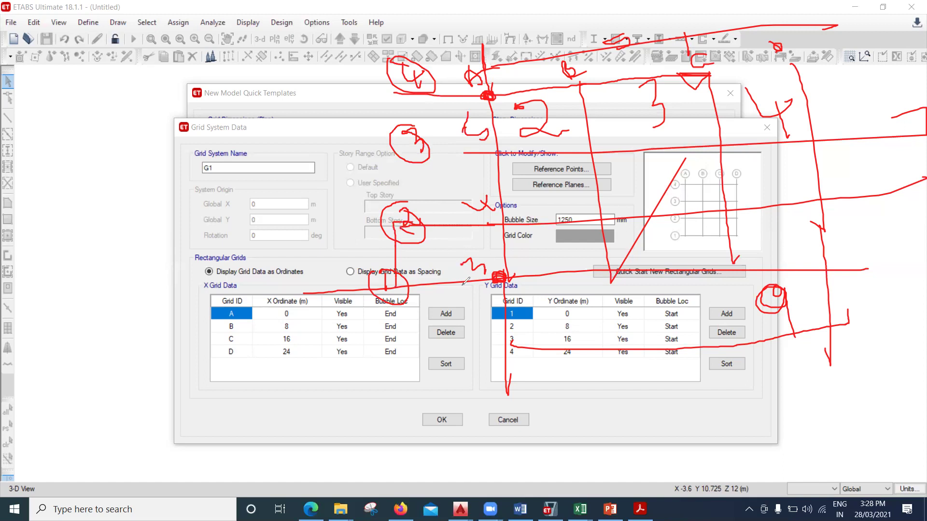
left_click_drag(514, 260, 530, 264)
left_click_drag(496, 151, 435, 151)
left_click_drag(547, 173, 545, 264)
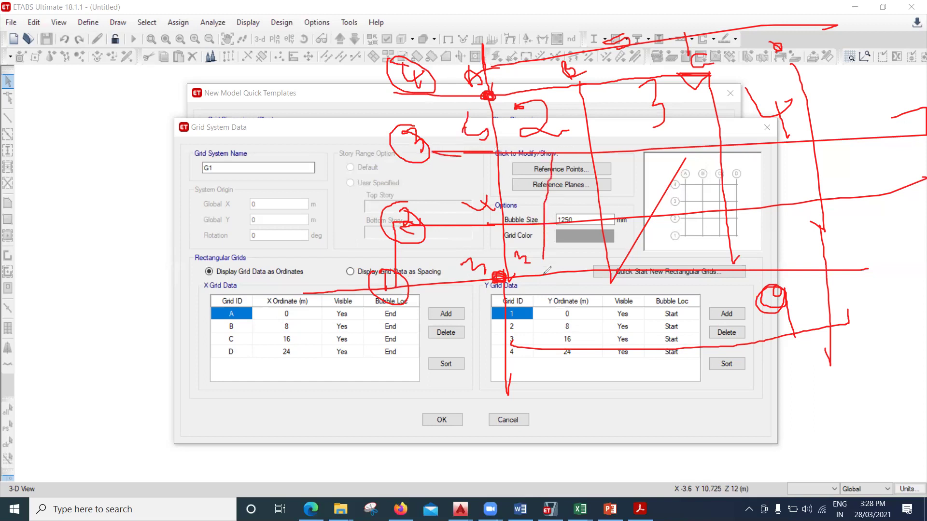
left_click_drag(469, 249, 475, 253)
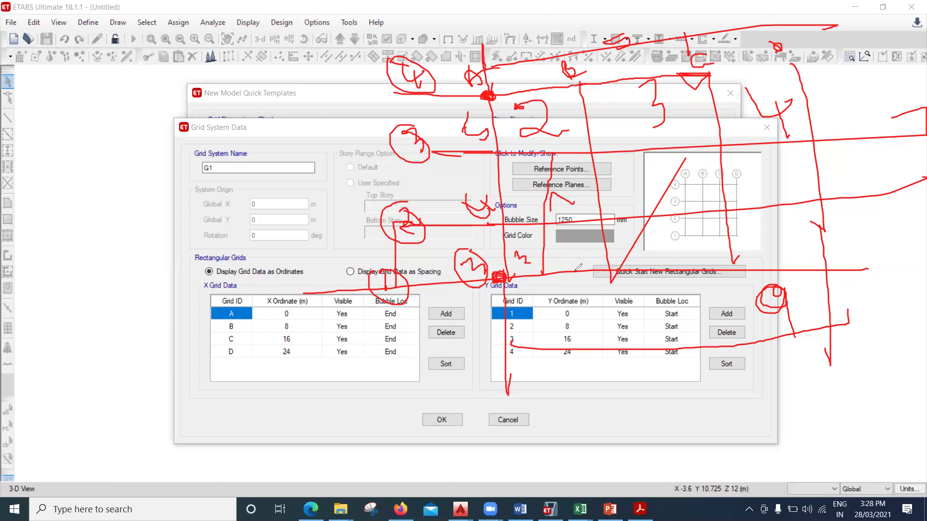
left_click_drag(598, 268, 565, 76)
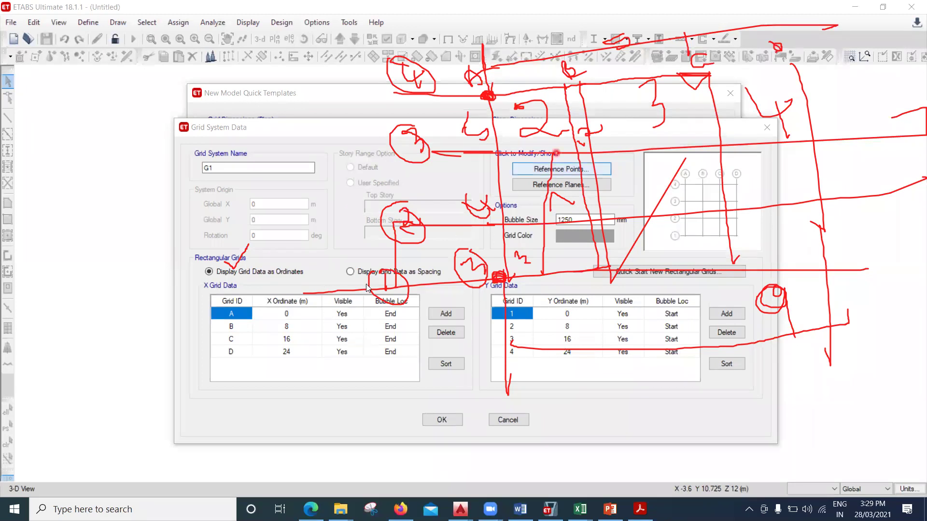
Set the X ordinates of grid lines B, C and D to 2, 5 and 9 m.
left_click(289, 314)
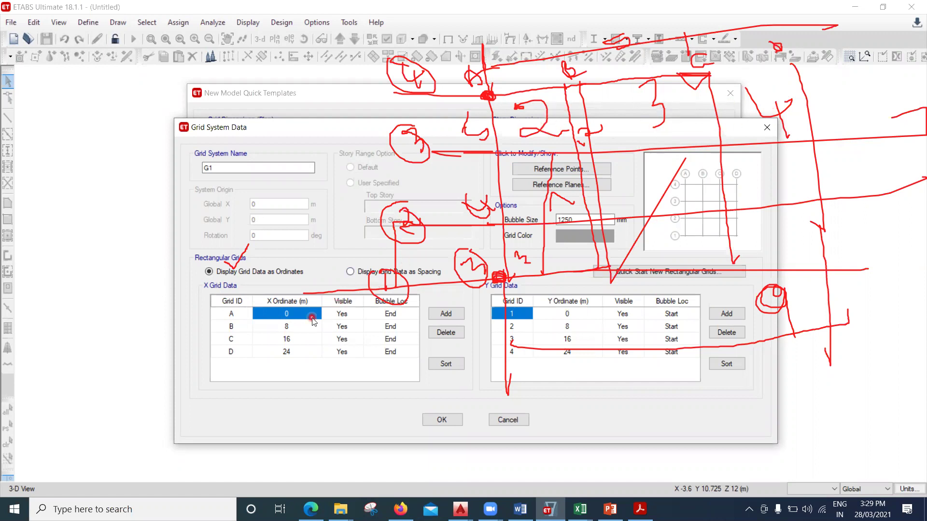
left_click(300, 327)
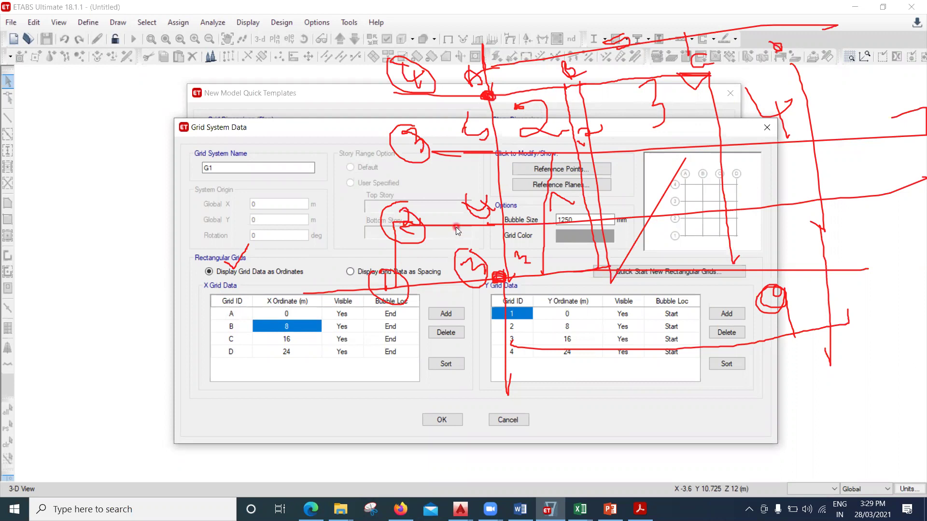
type("2")
left_click(288, 340)
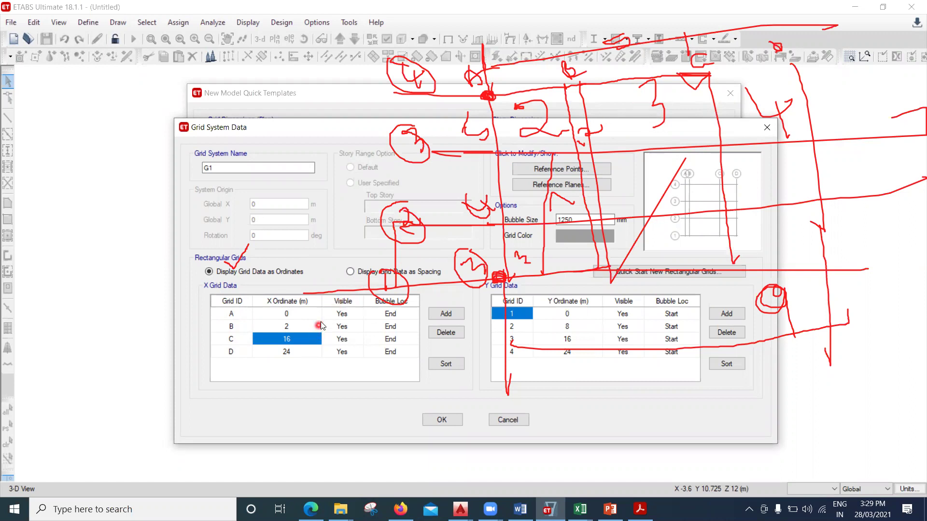
type("5")
left_click(309, 352)
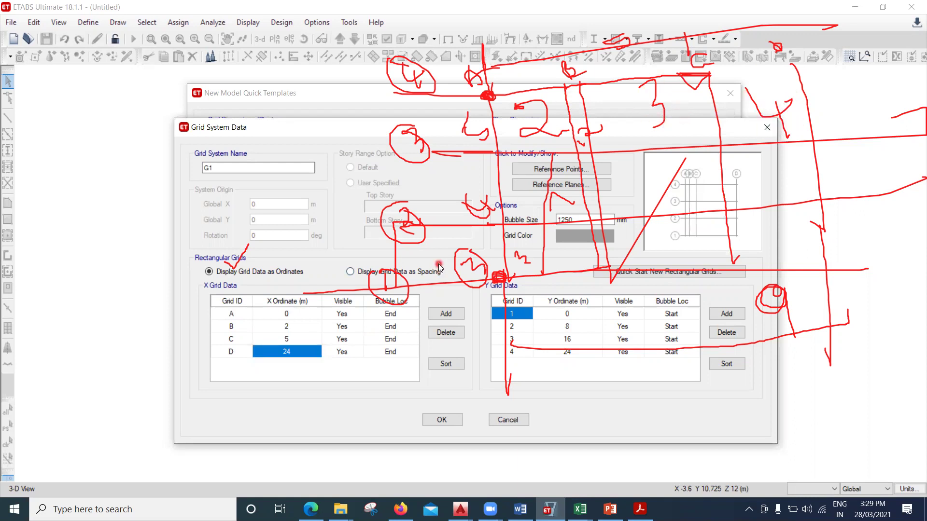
type("9")
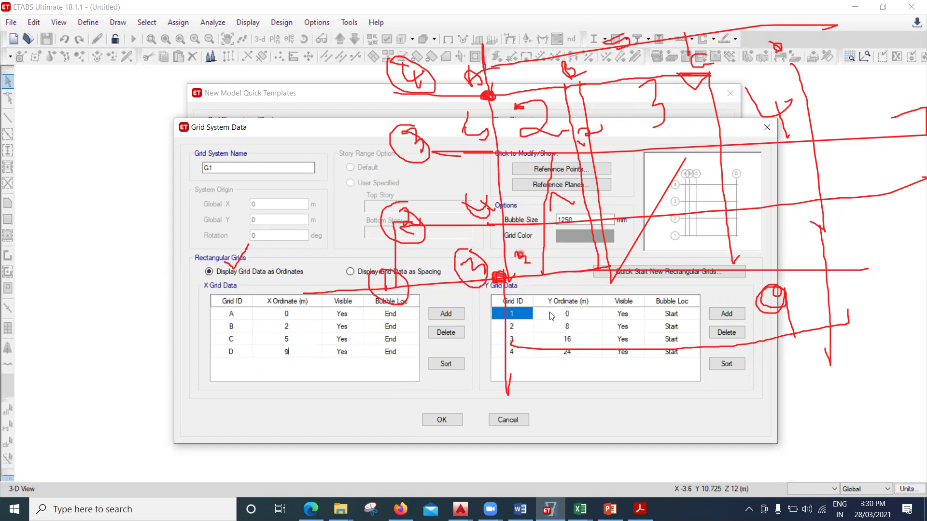
left_click(568, 326)
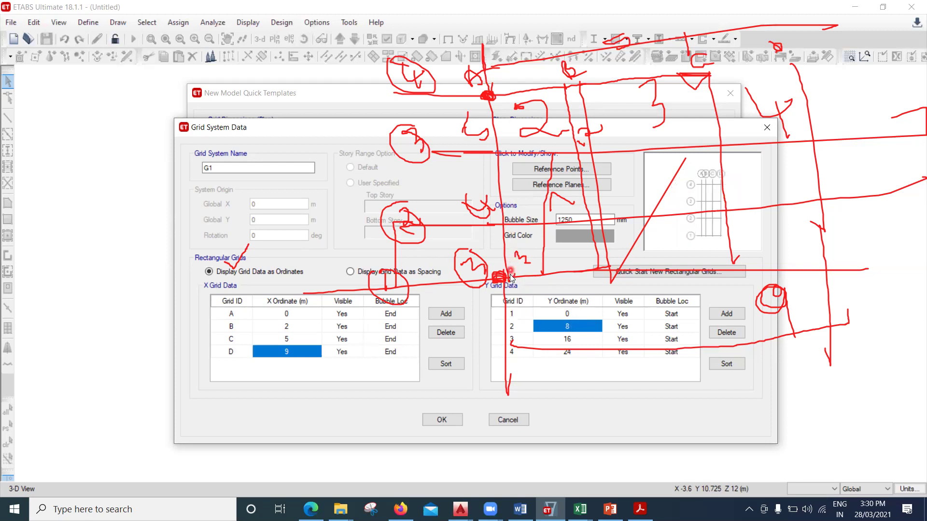
Set the Y ordinates of grid lines 2, 3 and 4 to 3, 7 and 12 m and create the grid-only model.
type("3")
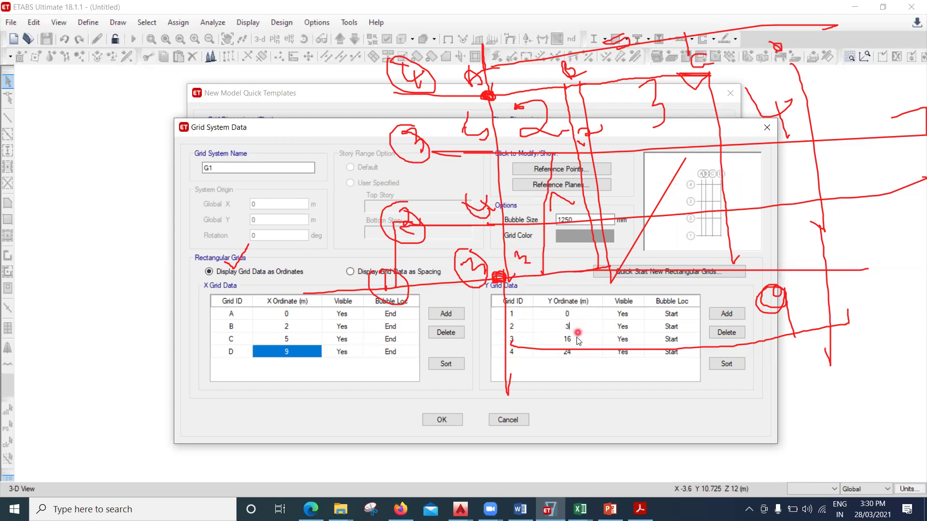
key("Return")
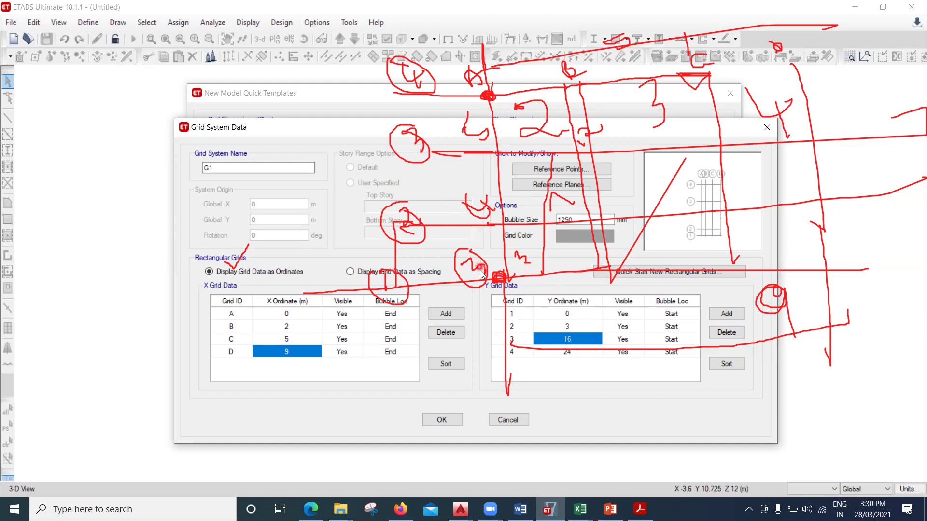
type("4")
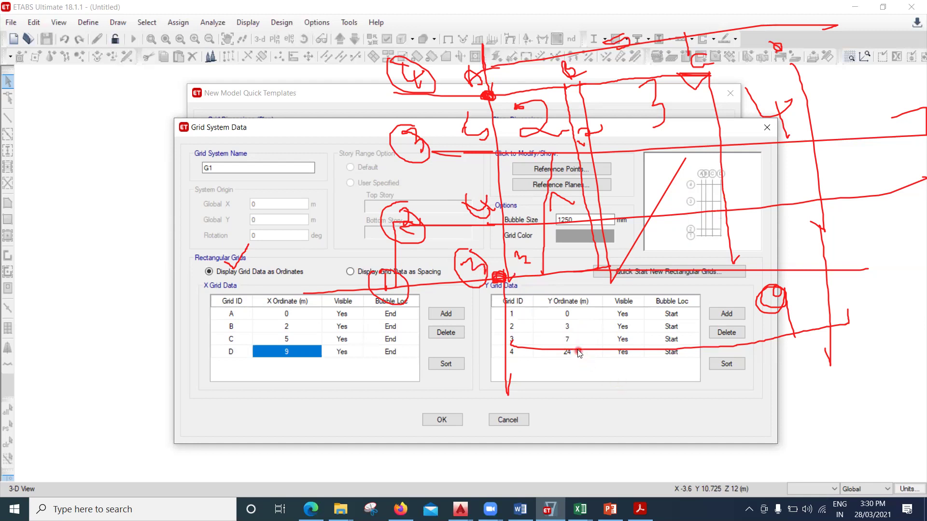
type("7")
key("Return")
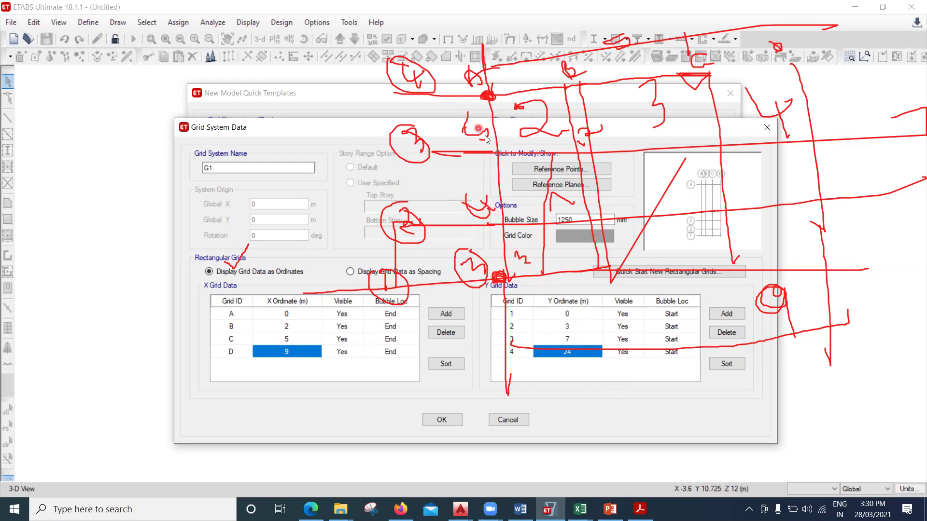
type("12")
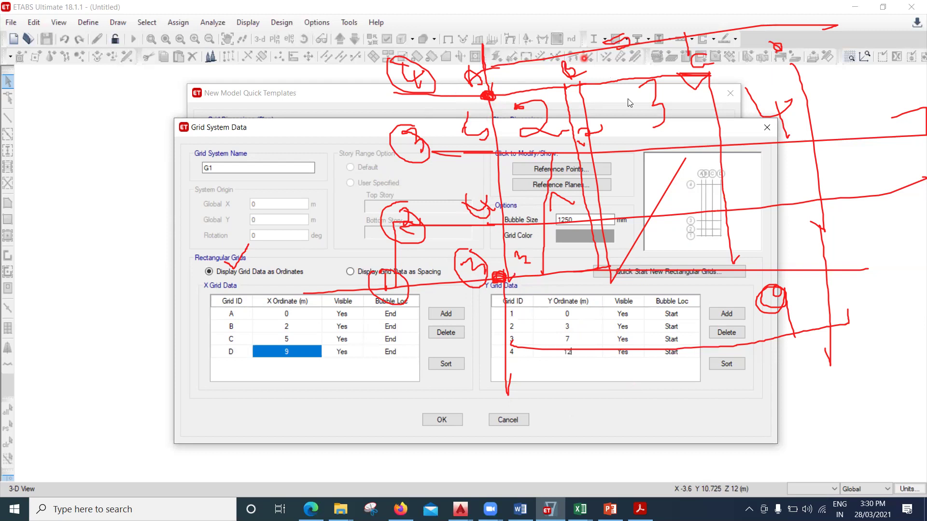
left_click(442, 420)
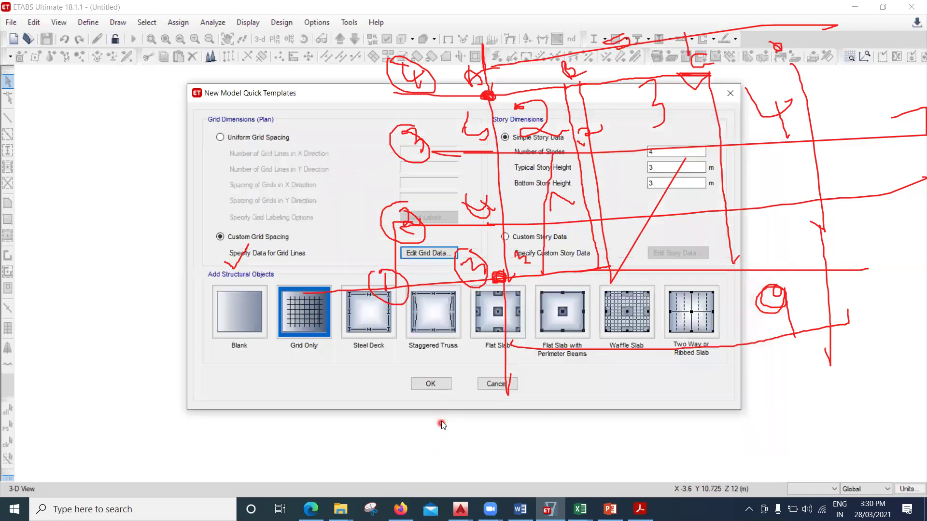
left_click(440, 385)
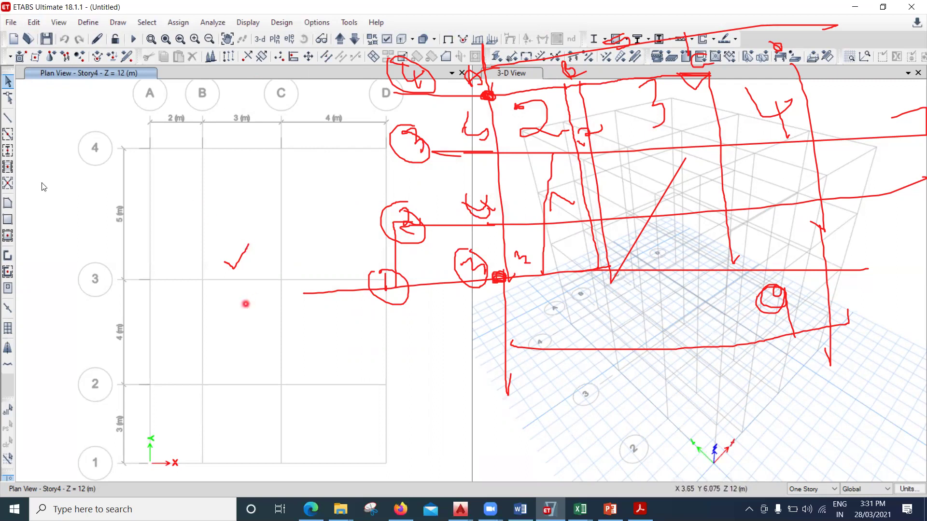
Open grid system G1 for modification and display its rectangular grid data as spacing.
left_click(34, 24)
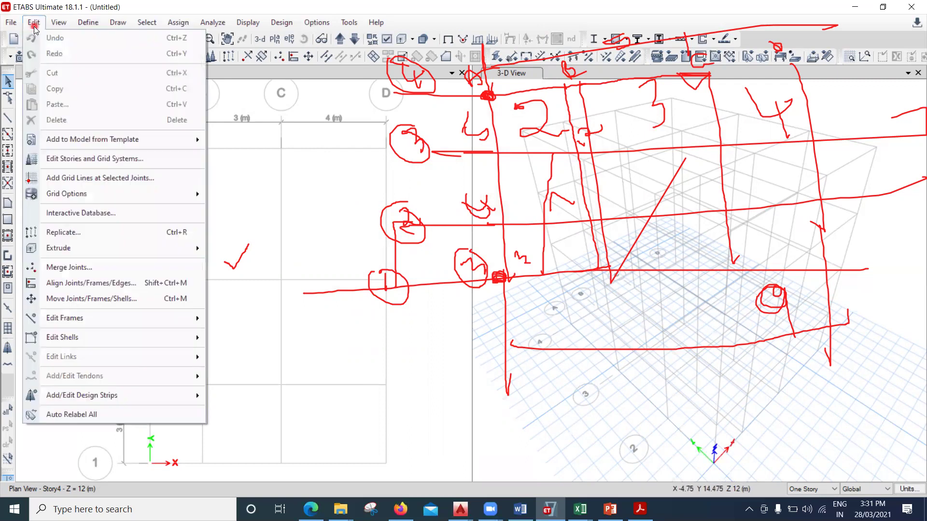
left_click(85, 159)
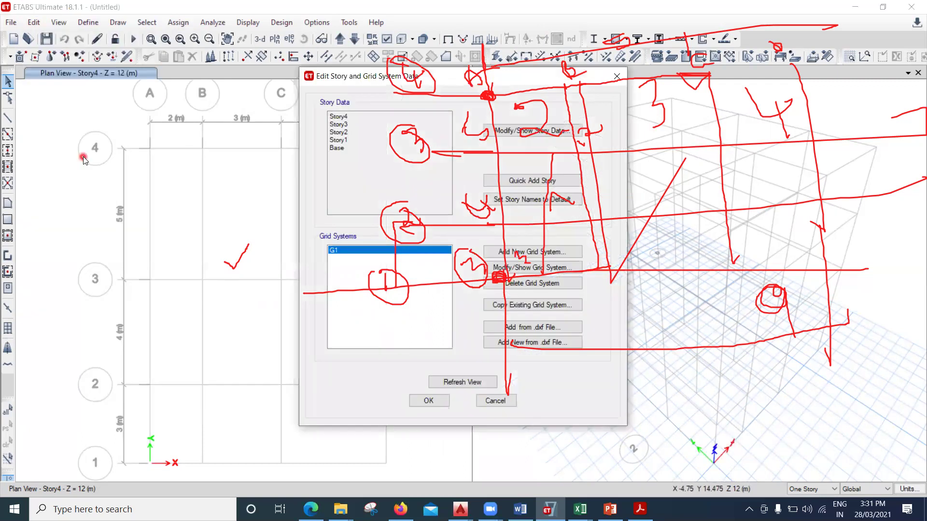
left_click_drag(347, 78, 113, 57)
left_click(128, 225)
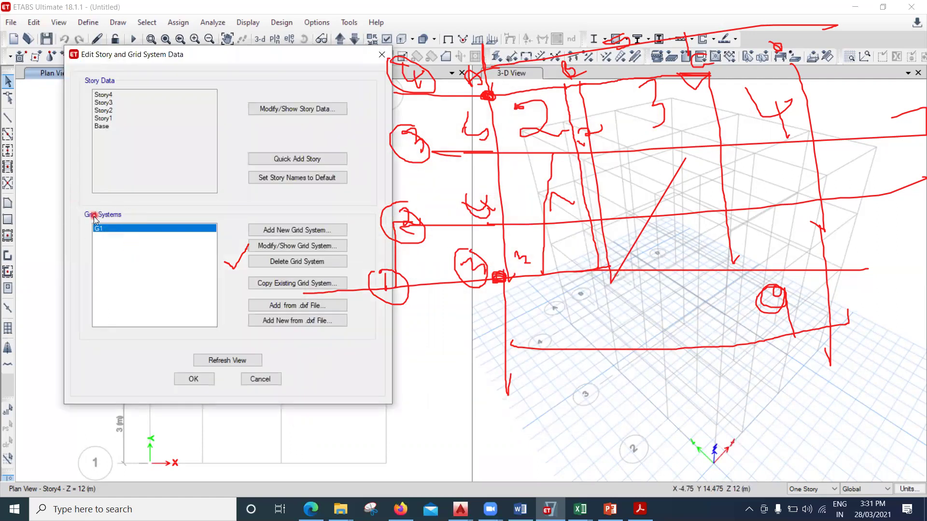
left_click(259, 249)
left_click(299, 250)
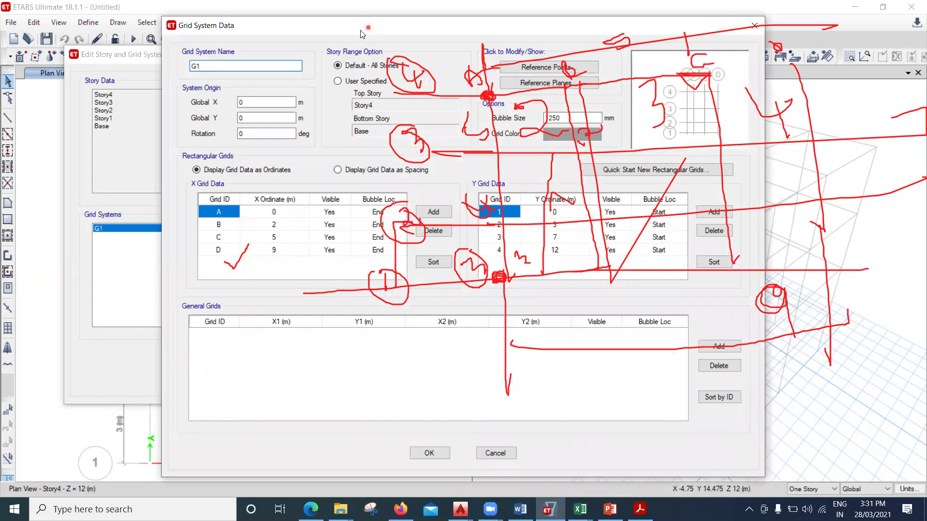
left_click_drag(361, 33, 208, 36)
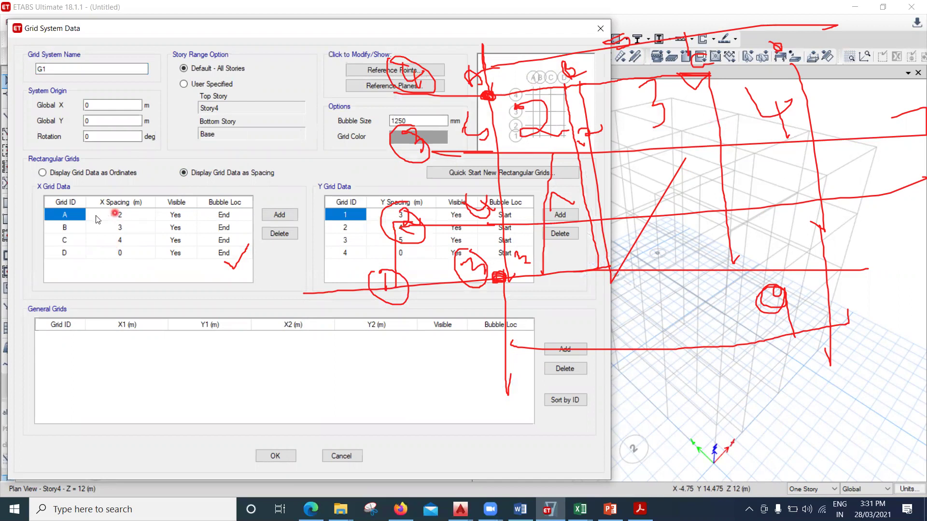
left_click_drag(601, 126, 587, 133)
left_click(133, 215)
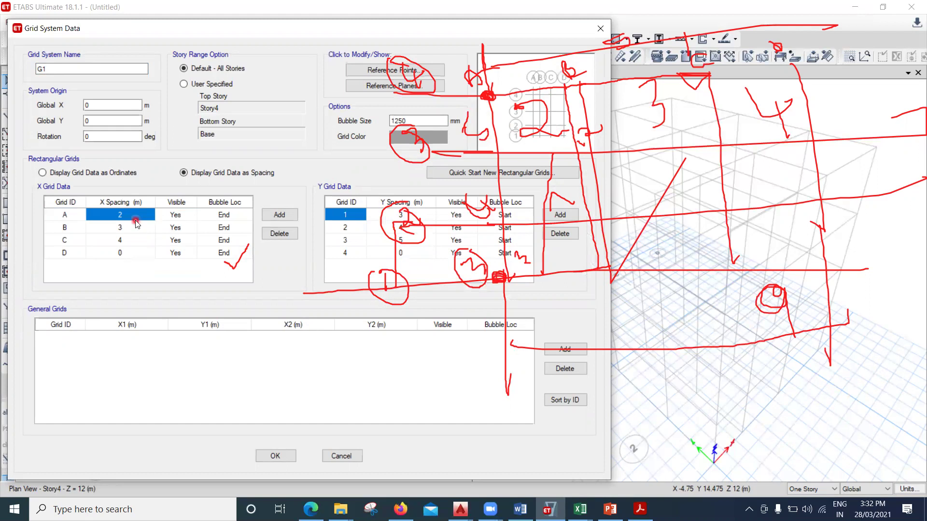
left_click(145, 253)
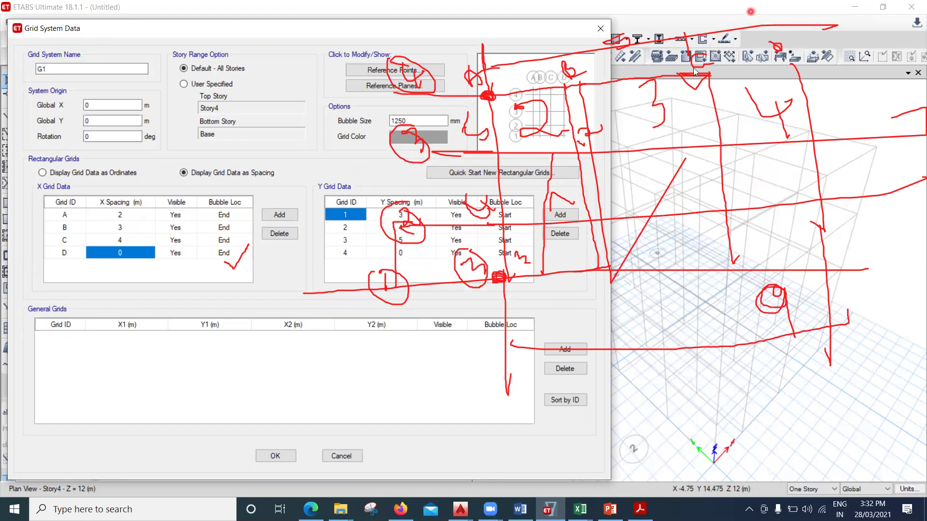
key("e")
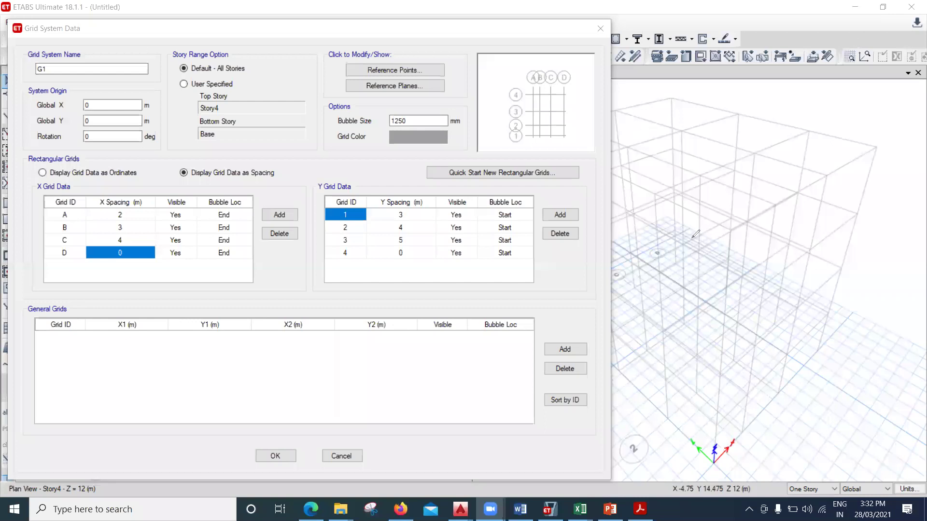
left_click_drag(768, 100, 865, 290)
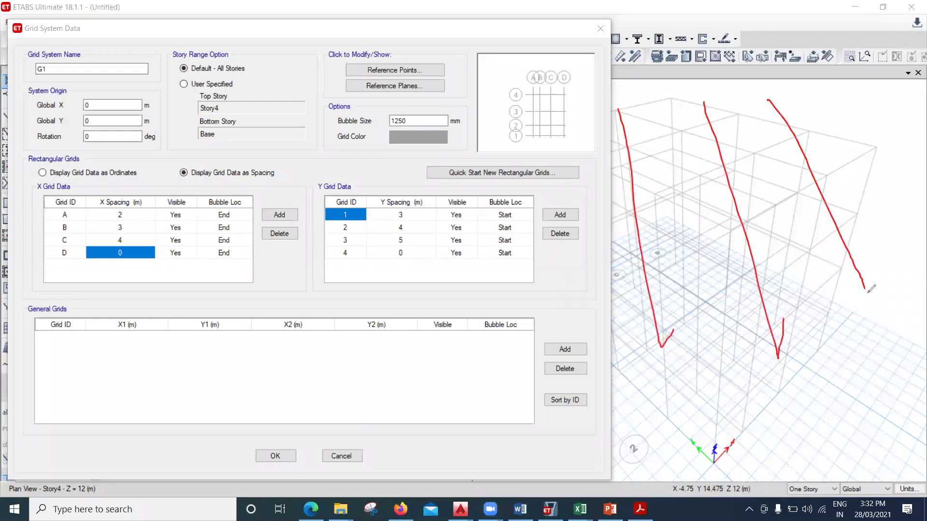
left_click_drag(840, 84, 919, 176)
left_click_drag(587, 227, 924, 44)
left_click_drag(579, 309, 923, 161)
left_click_drag(660, 320, 695, 433)
left_click_drag(774, 318, 830, 370)
left_click_drag(845, 273, 905, 344)
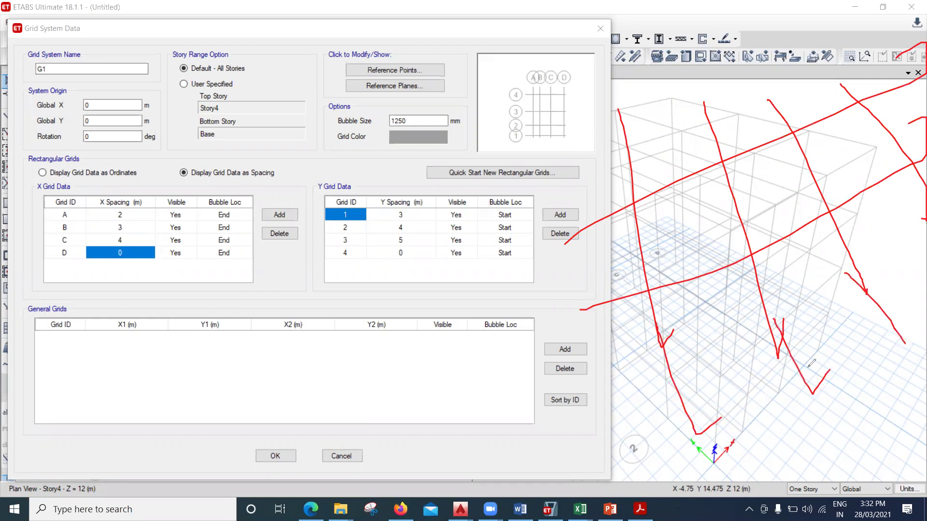
left_click_drag(609, 427, 923, 221)
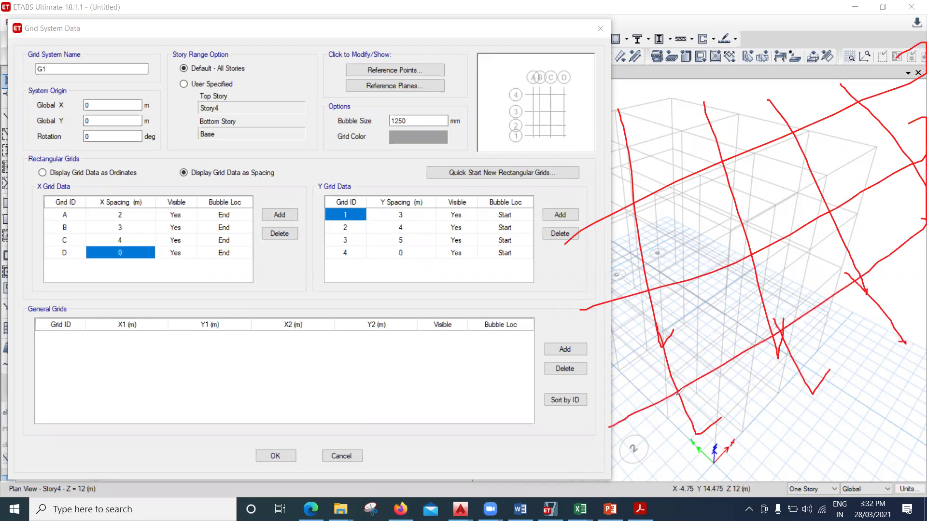
mouse_move(692, 417)
left_mouse_down()
mouse_move(728, 470)
mouse_move(756, 449)
left_mouse_up()
left_click_drag(772, 349, 840, 435)
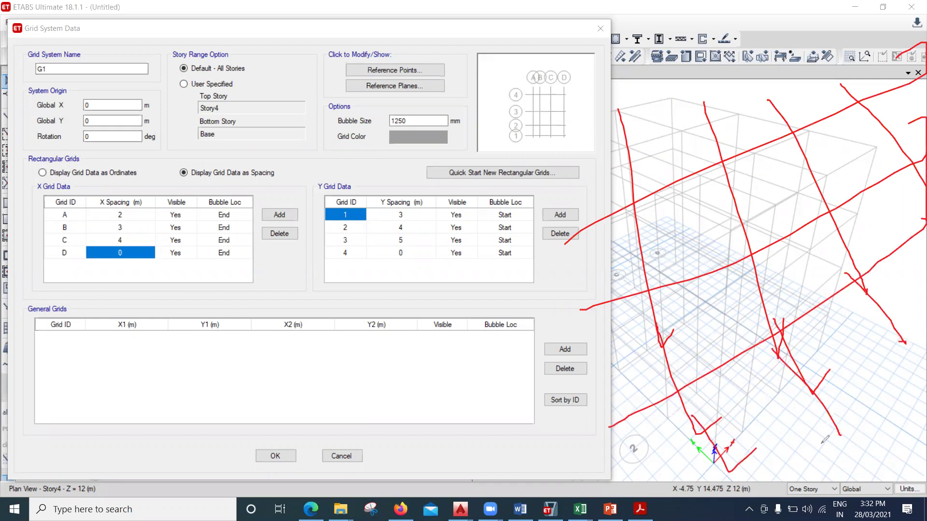
mouse_move(666, 485)
left_mouse_down()
mouse_move(892, 352)
mouse_move(925, 234)
left_mouse_up()
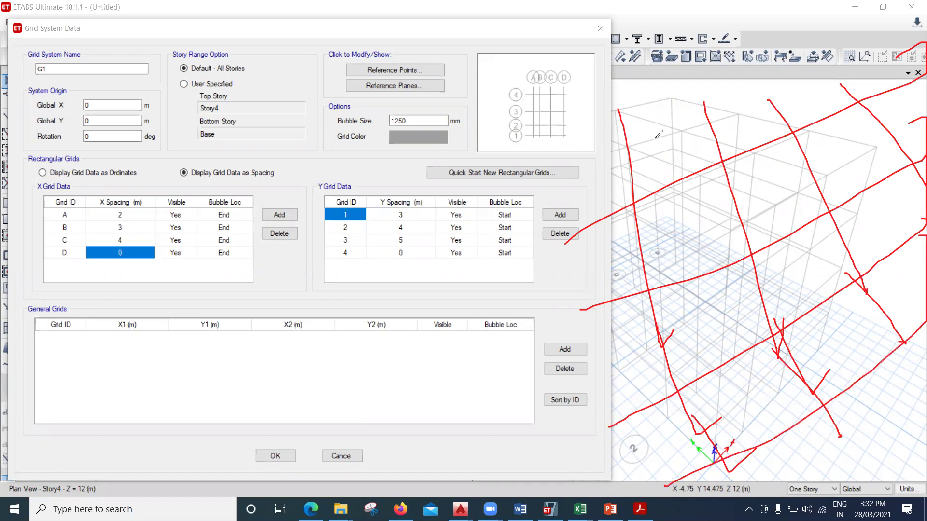
left_click_drag(689, 144, 692, 165)
left_click_drag(764, 137, 754, 130)
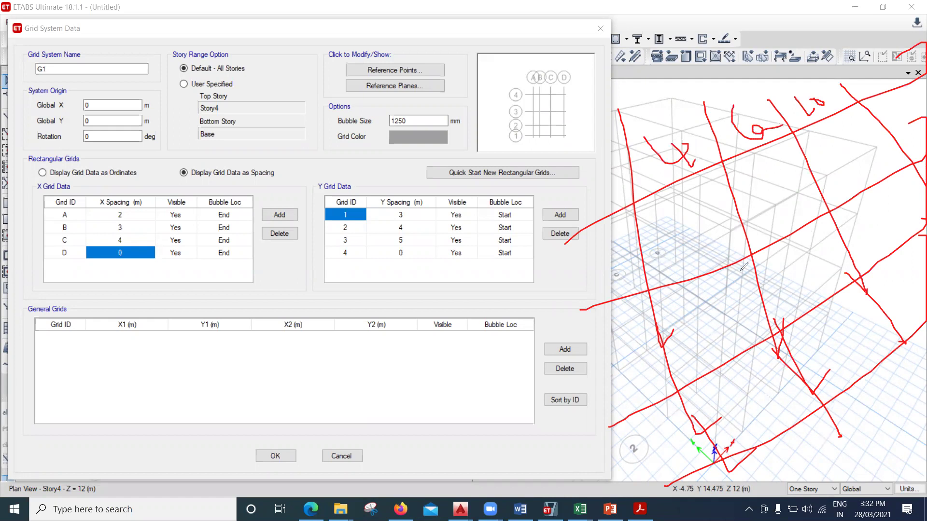
left_click_drag(630, 447, 668, 465)
mouse_move(601, 351)
left_mouse_down()
mouse_move(595, 361)
mouse_move(627, 389)
left_mouse_up()
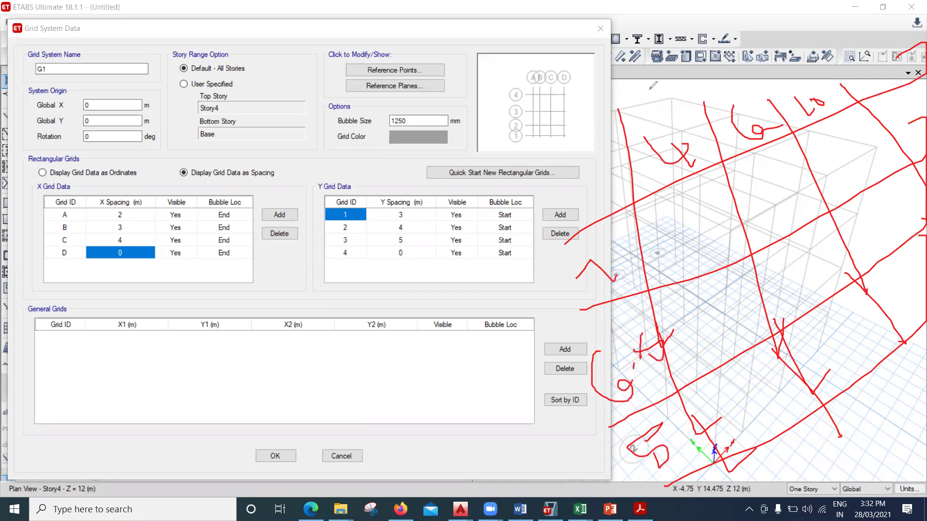
left_click_drag(640, 96, 703, 69)
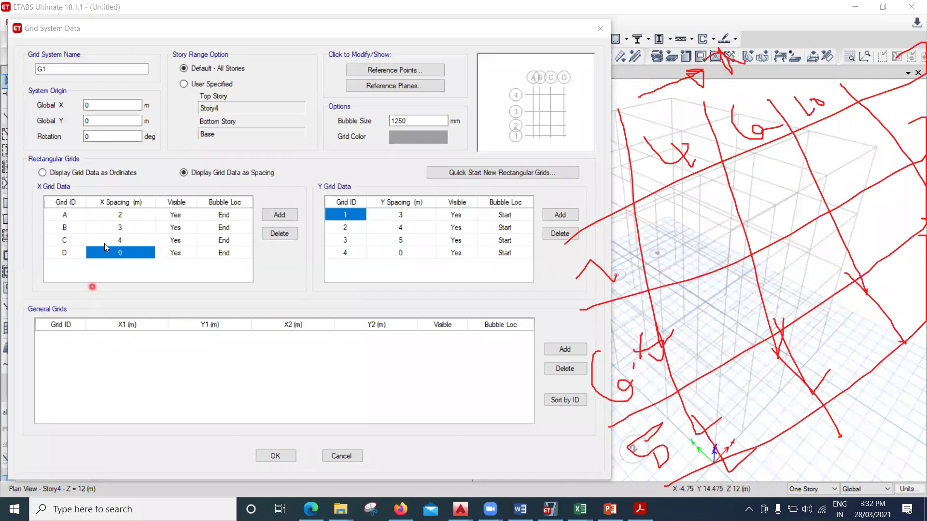
Set the X spacings of grid lines A, B and C to 4, 6 and 10 m.
left_click(120, 215)
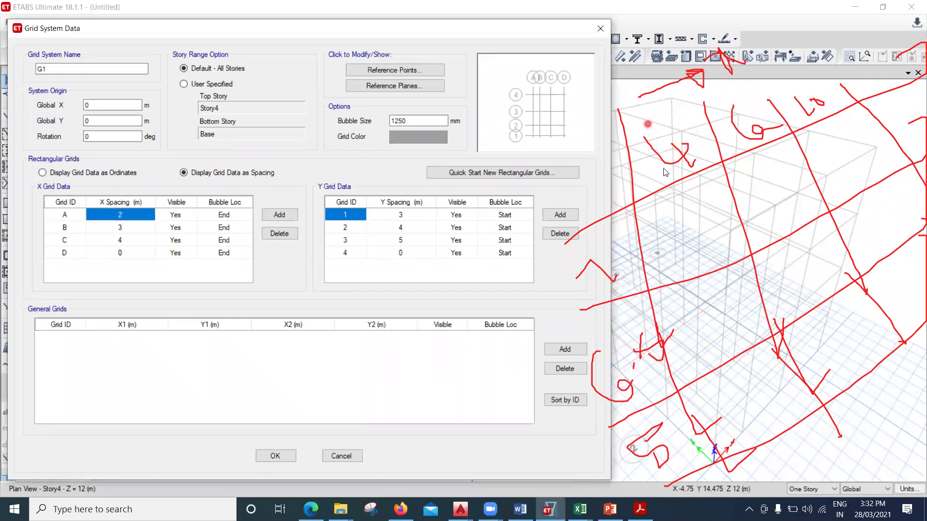
left_click(134, 215)
type("4")
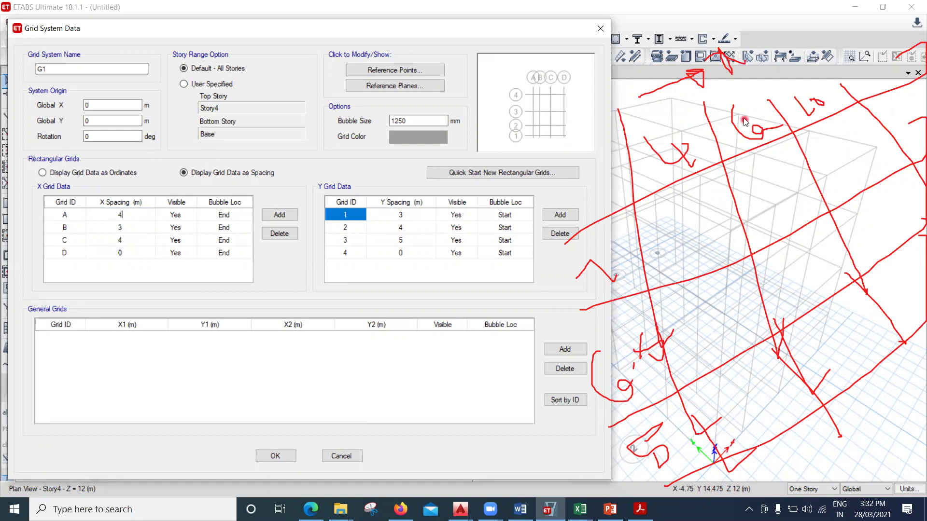
left_click(138, 229)
type("6")
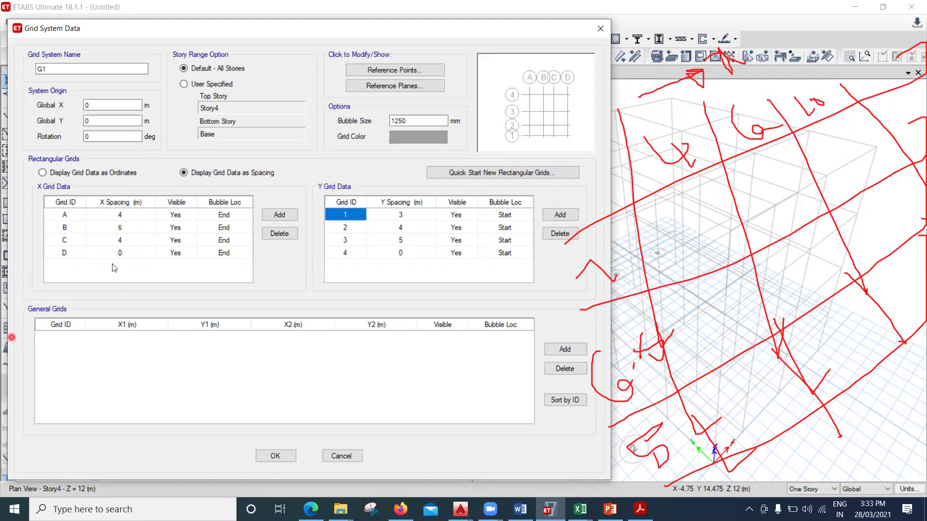
left_click(129, 240)
type("10")
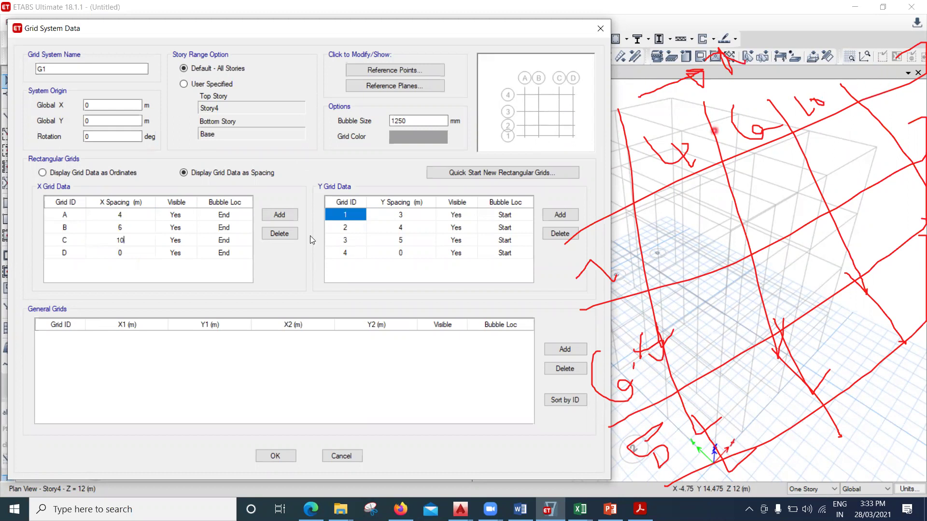
left_click(129, 252)
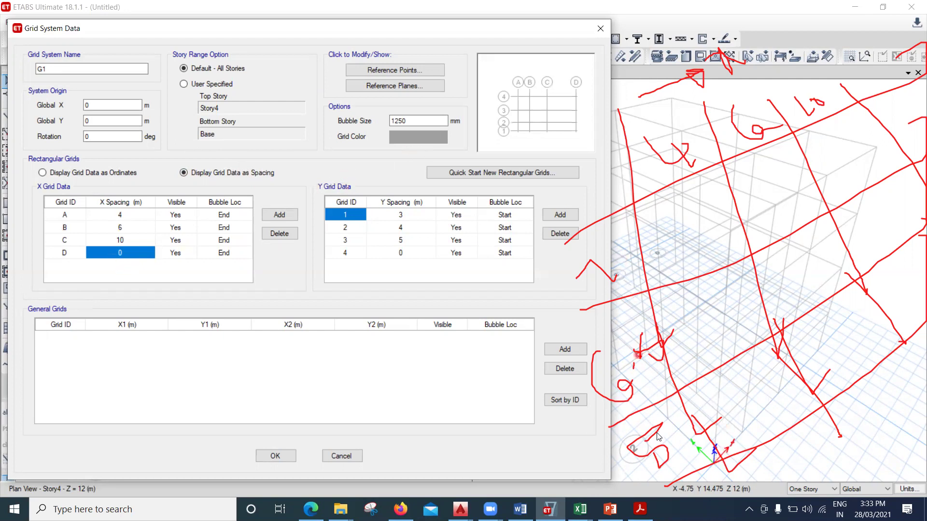
Set the Y spacings of grid lines 1, 2 and 3 to 5, 6.5 and 7 m and apply the grid changes to the model.
left_click(418, 215)
type("5")
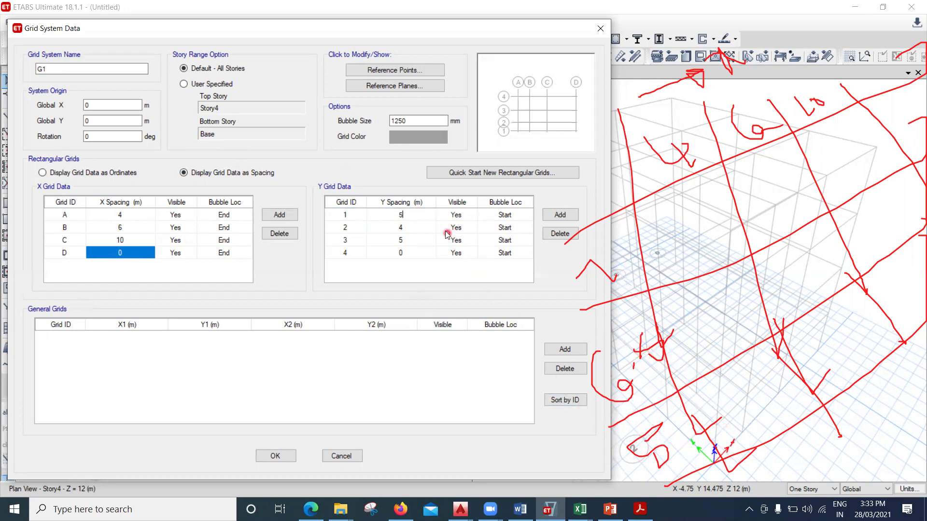
left_click(428, 232)
type("6.5")
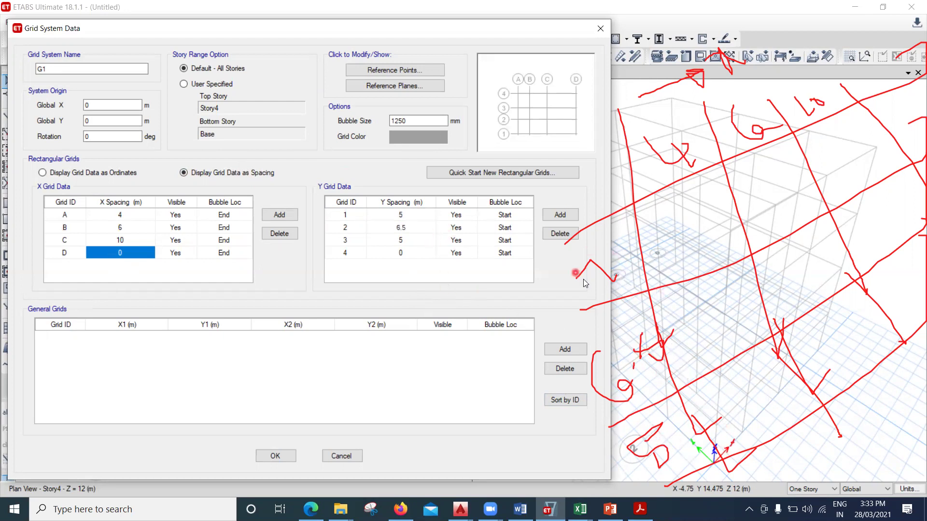
left_click(418, 241)
type("7")
left_click(598, 233)
left_click(360, 266)
left_click(404, 253)
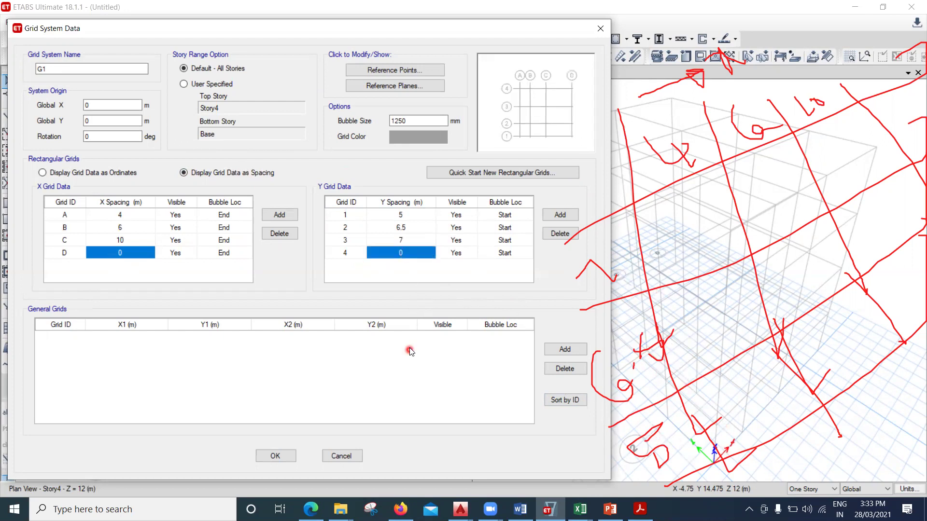
left_click(279, 456)
left_click(206, 378)
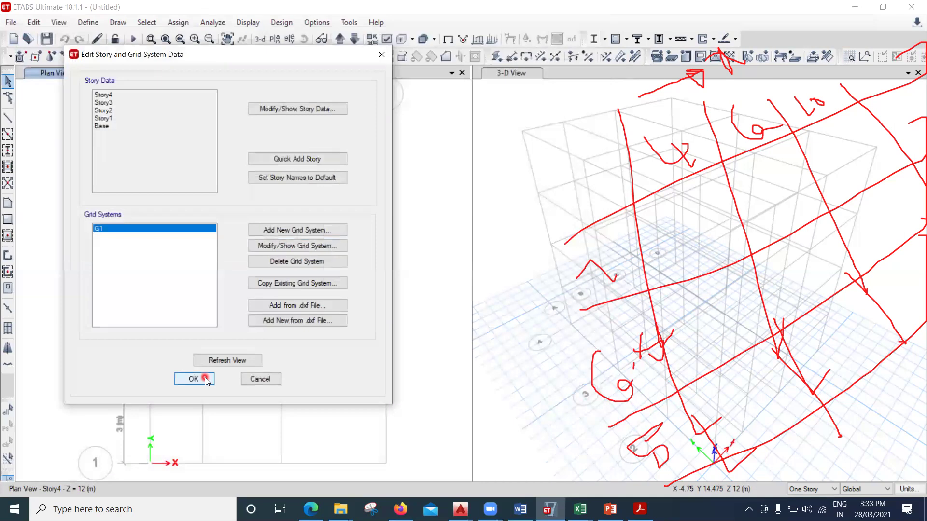